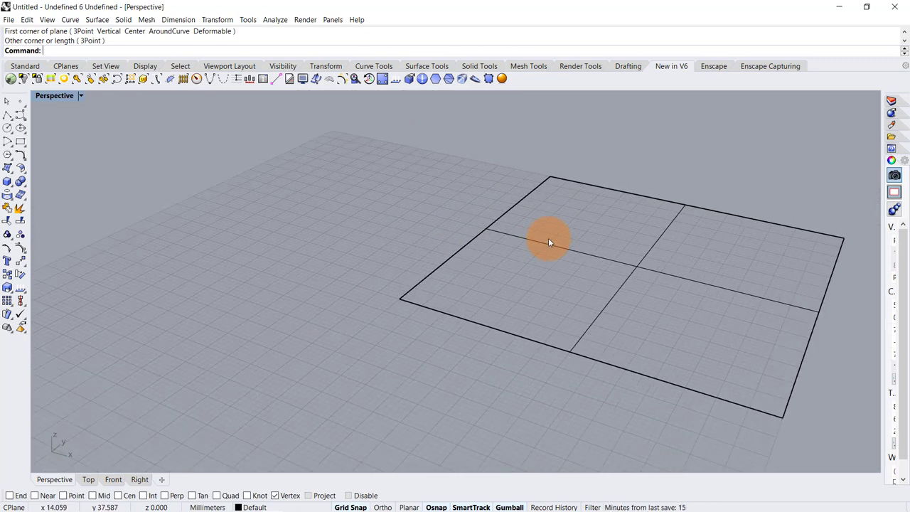
Open Grasshopper and add a Surface parameter that references the rectangular plane in the Rhino viewport.
{"action": "key", "text": "Return"}
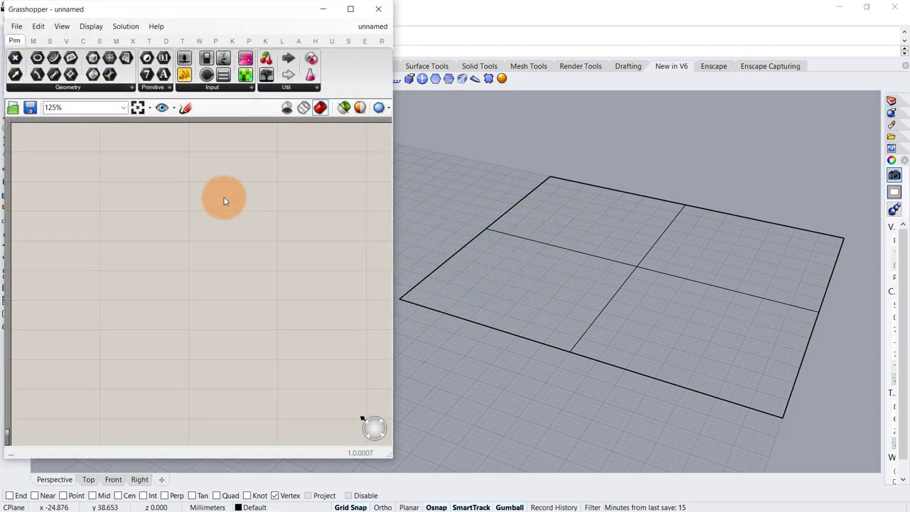
{"action": "double_click", "coordinate": [85, 169]}
{"action": "type", "text": "SRF"}
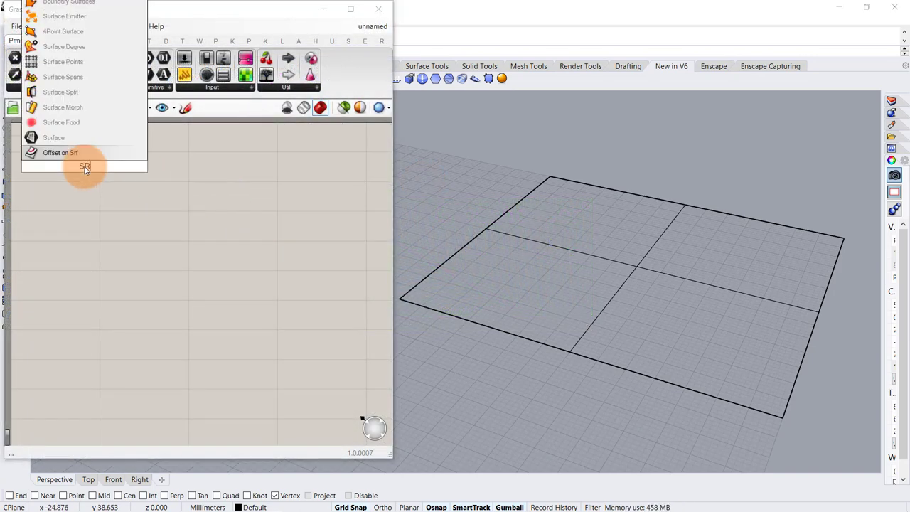
{"action": "left_click", "coordinate": [84, 147]}
{"action": "right_click", "coordinate": [91, 165]}
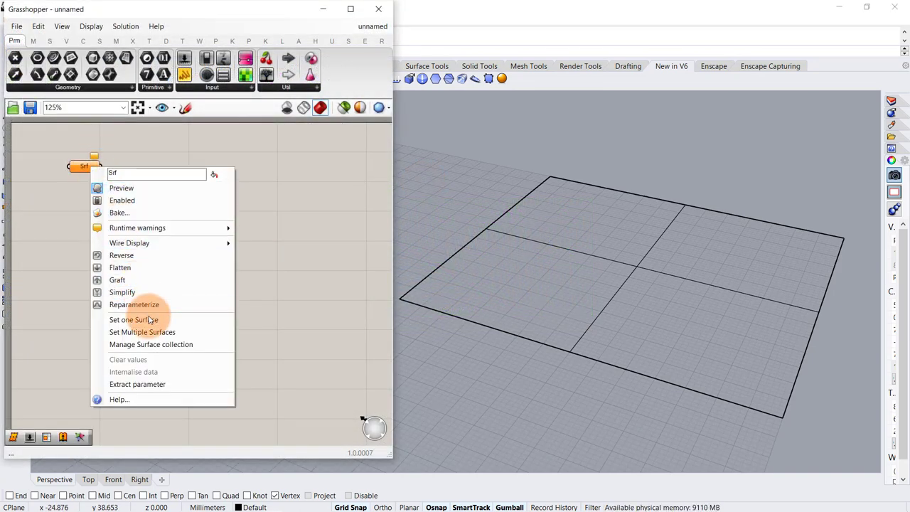
{"action": "left_click", "coordinate": [151, 320]}
{"action": "left_click", "coordinate": [590, 253]}
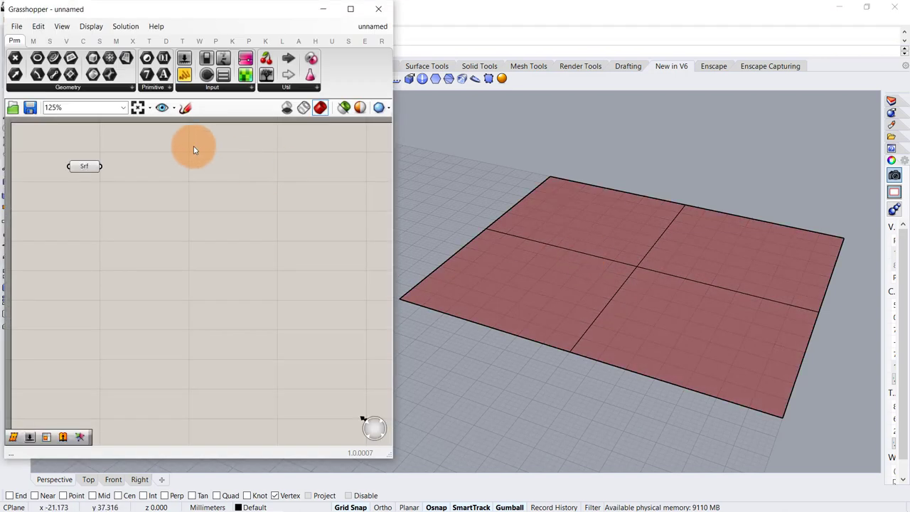
Add a Populate 2D component and connect the surface to its region input.
{"action": "double_click", "coordinate": [165, 171]}
{"action": "type", "text": "POP"}
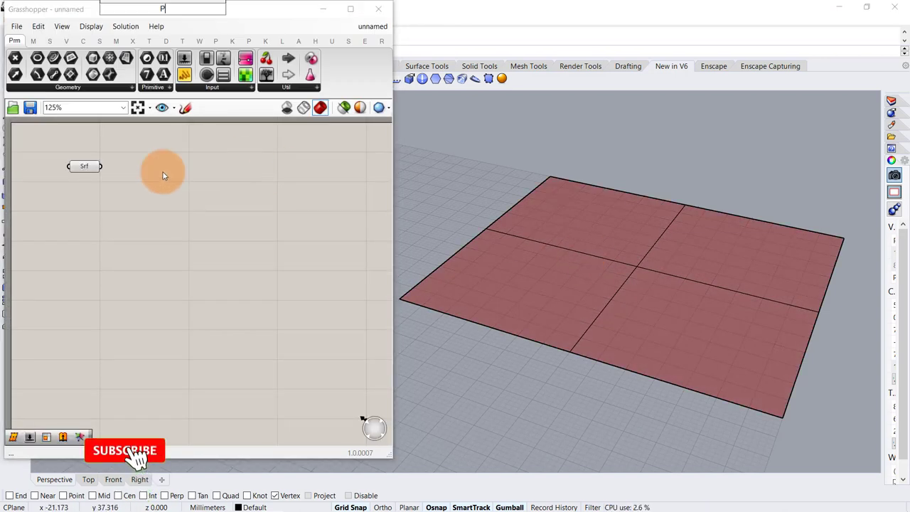
{"action": "key", "text": "Return"}
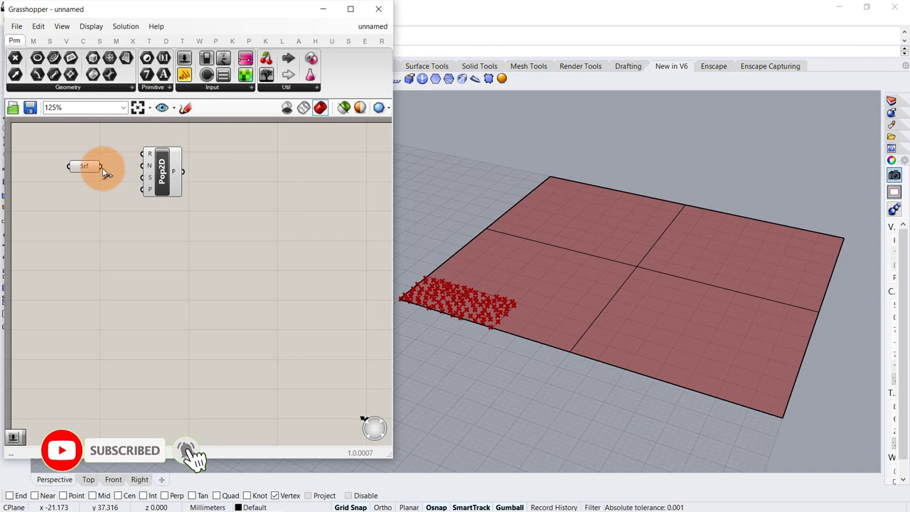
{"action": "left_click_drag", "start_coordinate": [103, 168], "coordinate": [143, 154]}
{"action": "scroll", "coordinate": [39, 178], "scroll_direction": "up", "scroll_amount": 2}
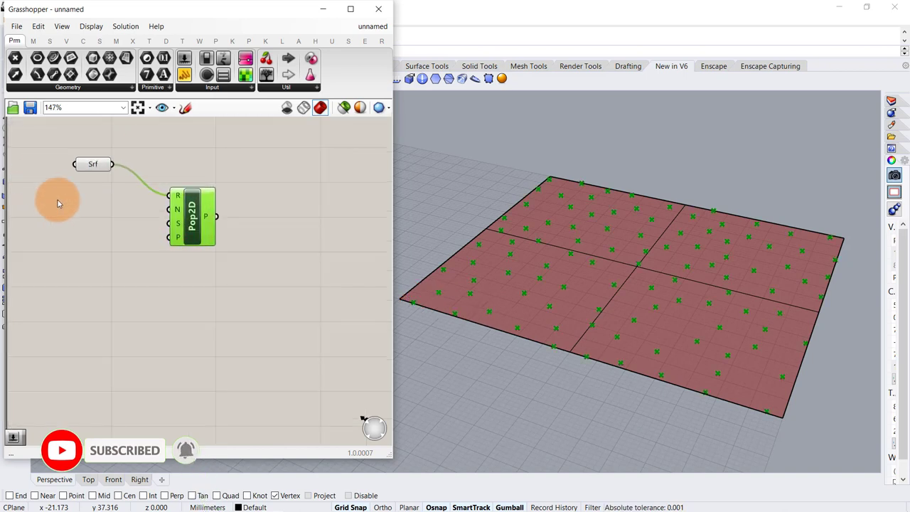
Add a number slider to the Populate 2D seed input and set it to 5.
{"action": "mouse_move", "coordinate": [176, 210]}
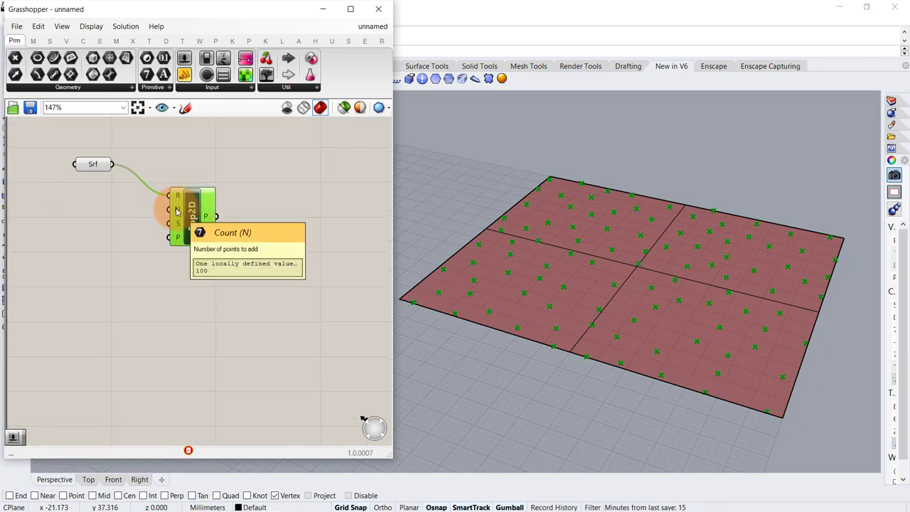
{"action": "double_click", "coordinate": [97, 232]}
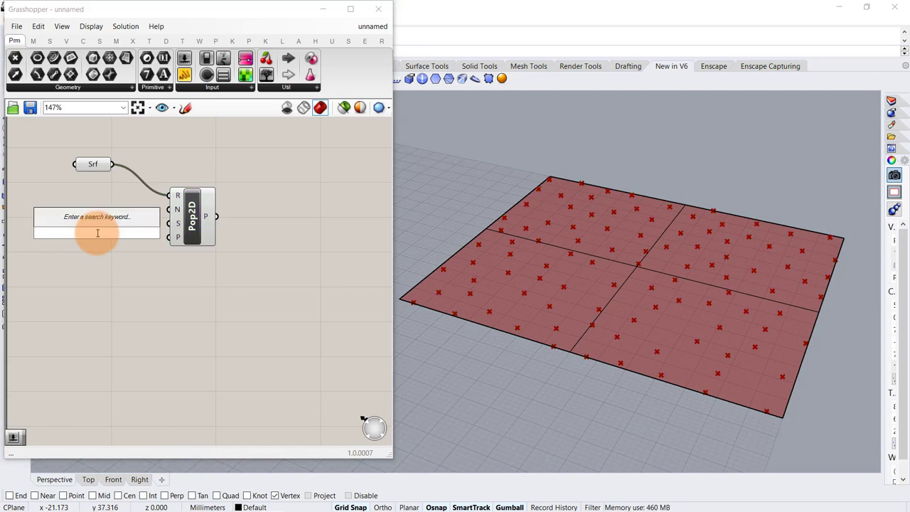
{"action": "type", "text": "3"}
{"action": "key", "text": "Return"}
{"action": "left_click_drag", "start_coordinate": [154, 236], "coordinate": [169, 223]}
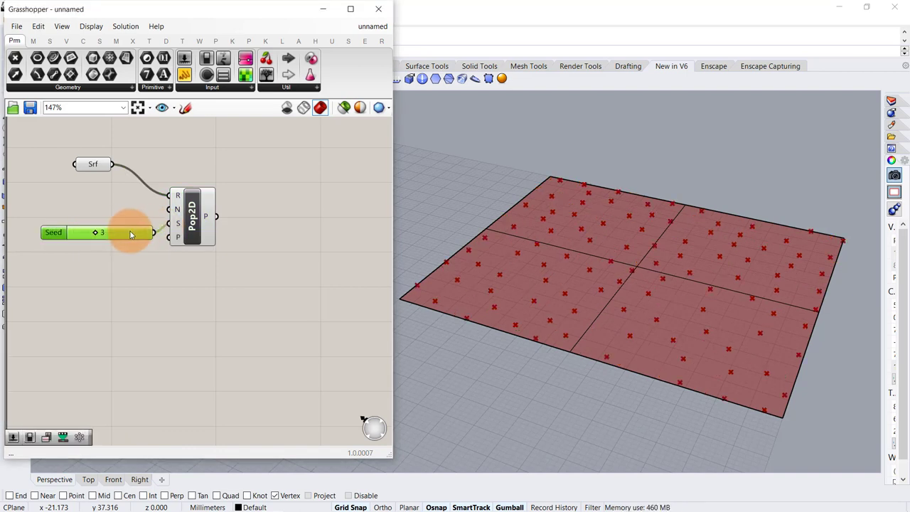
{"action": "mouse_move", "coordinate": [103, 232]}
{"action": "left_mouse_down"}
{"action": "mouse_move", "coordinate": [87, 231]}
{"action": "mouse_move", "coordinate": [112, 230]}
{"action": "mouse_move", "coordinate": [90, 229]}
{"action": "left_mouse_up"}
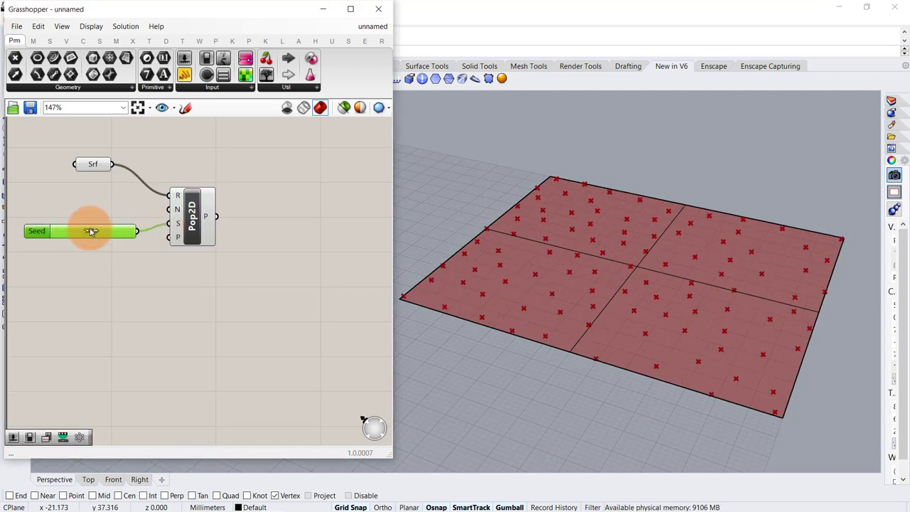
Add a number slider with value 100 and connect it to the Populate 2D count input.
{"action": "double_click", "coordinate": [80, 212]}
{"action": "type", "text": "100"}
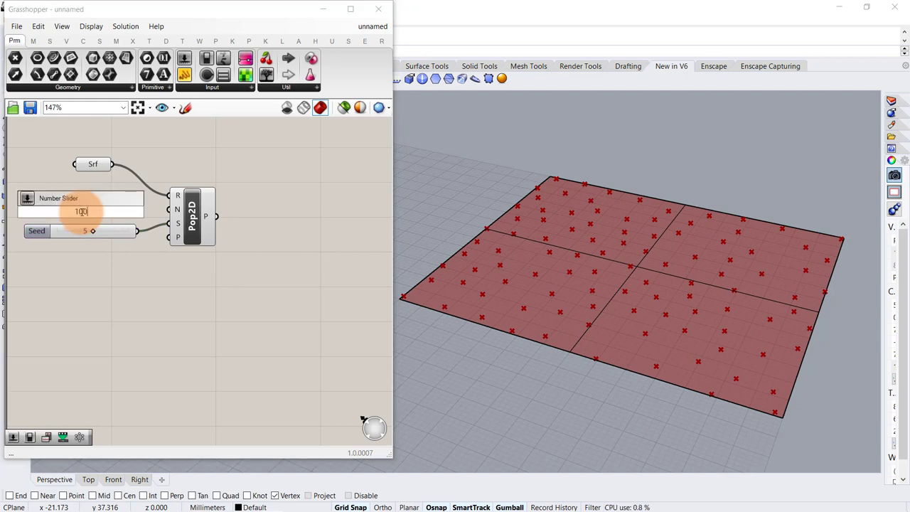
{"action": "key", "text": "Return"}
{"action": "left_click_drag", "start_coordinate": [138, 211], "coordinate": [171, 210]}
{"action": "scroll", "coordinate": [224, 169], "scroll_direction": "down", "scroll_amount": 2}
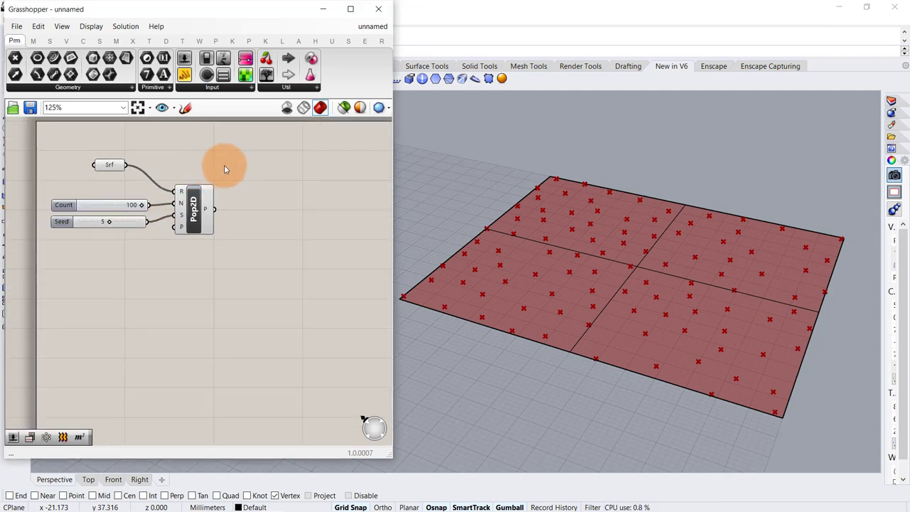
Add a Voronoi component, feeding it the populated points and using the surface as its boundary.
{"action": "double_click", "coordinate": [250, 165]}
{"action": "type", "text": "Vo"}
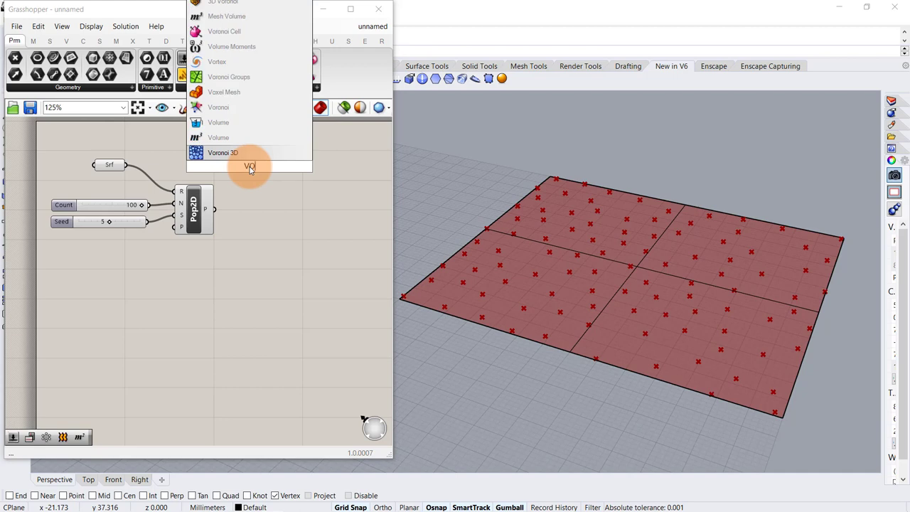
{"action": "type", "text": "r"}
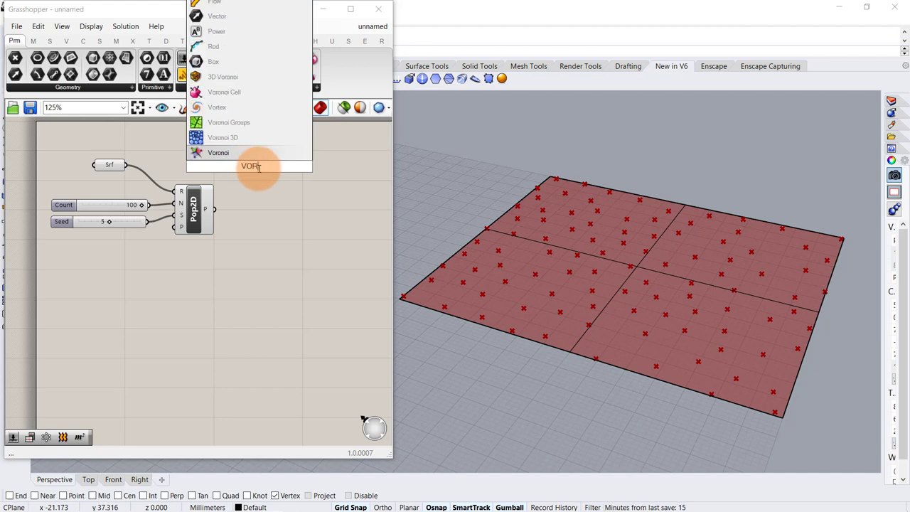
{"action": "key", "text": "Return"}
{"action": "scroll", "coordinate": [235, 156], "scroll_direction": "up", "scroll_amount": 1}
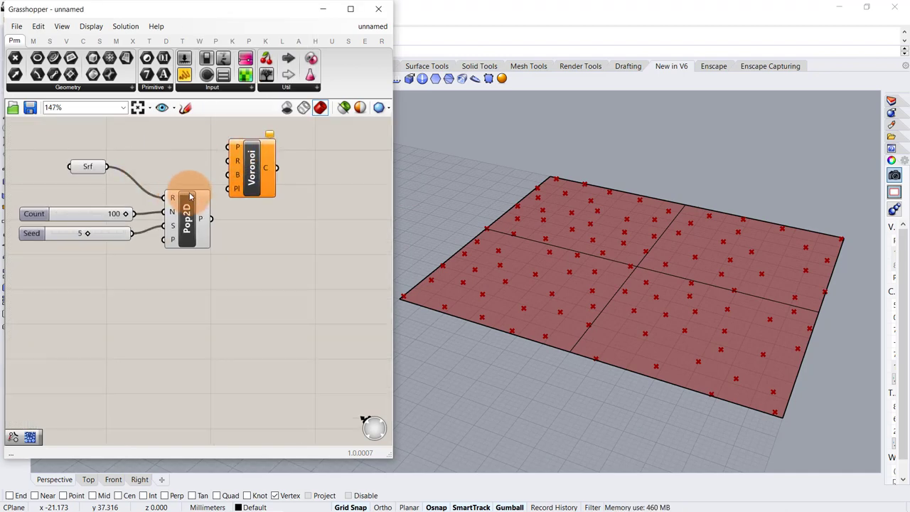
{"action": "left_click_drag", "start_coordinate": [202, 218], "coordinate": [228, 148]}
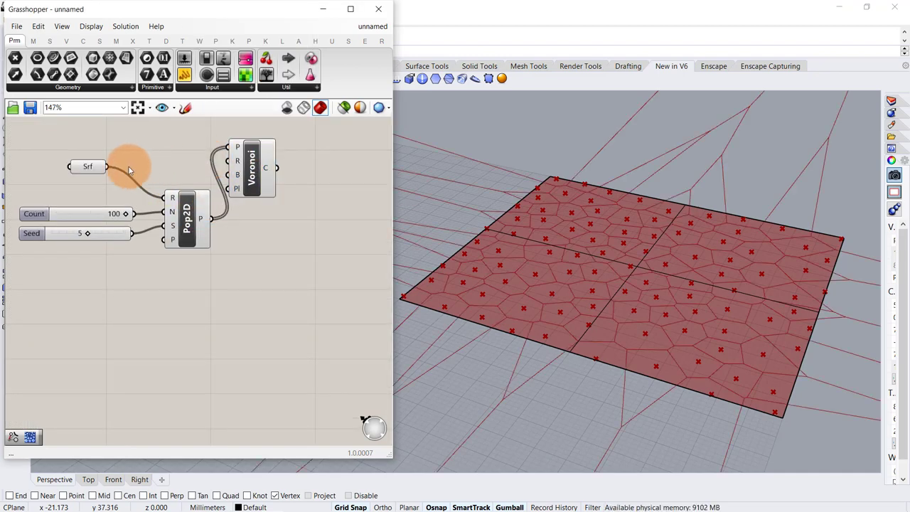
{"action": "left_click_drag", "start_coordinate": [115, 168], "coordinate": [236, 174]}
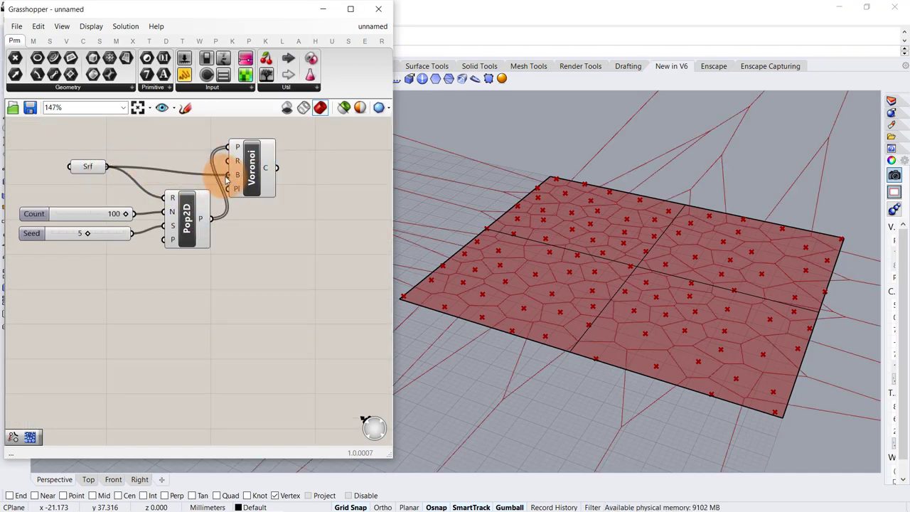
{"action": "scroll", "coordinate": [601, 245], "scroll_direction": "down", "scroll_amount": 2}
{"action": "scroll", "coordinate": [601, 245], "scroll_direction": "up", "scroll_amount": 1}
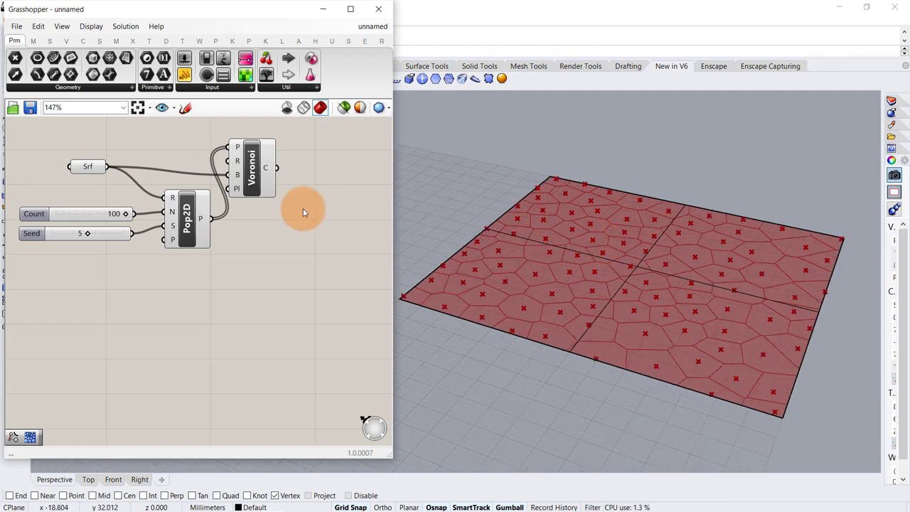
Add a Scale component beyond the Voronoi component and connect the Voronoi cells to its geometry input.
{"action": "right_click_drag", "start_coordinate": [235, 199], "coordinate": [147, 185]}
{"action": "scroll", "coordinate": [183, 178], "scroll_direction": "down", "scroll_amount": 1}
{"action": "scroll", "coordinate": [240, 164], "scroll_direction": "up", "scroll_amount": 1}
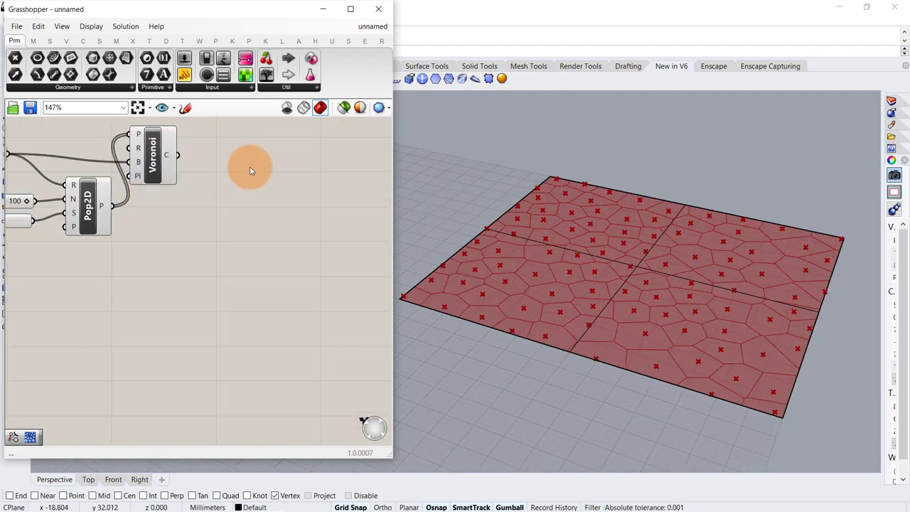
{"action": "double_click", "coordinate": [270, 155]}
{"action": "type", "text": "scale"}
{"action": "key", "text": "Return"}
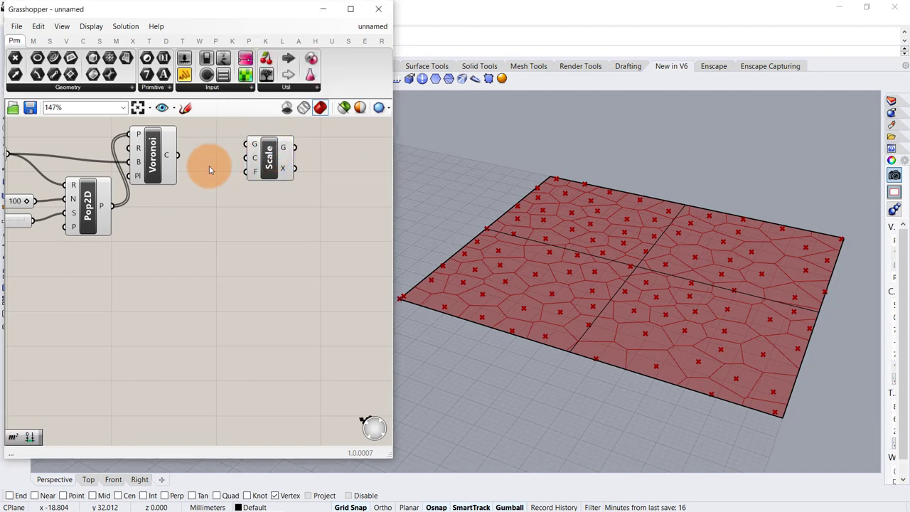
{"action": "left_click_drag", "start_coordinate": [179, 163], "coordinate": [246, 144]}
{"action": "left_click_drag", "start_coordinate": [282, 164], "coordinate": [360, 177]}
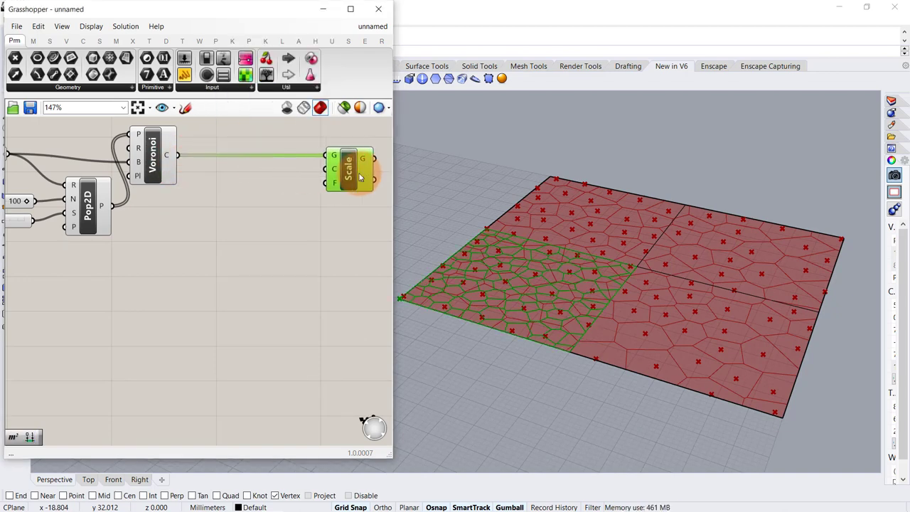
{"action": "left_click", "coordinate": [240, 214]}
Add an Area component for the Voronoi cells and connect its centroids to the Scale center input.
{"action": "double_click", "coordinate": [204, 190]}
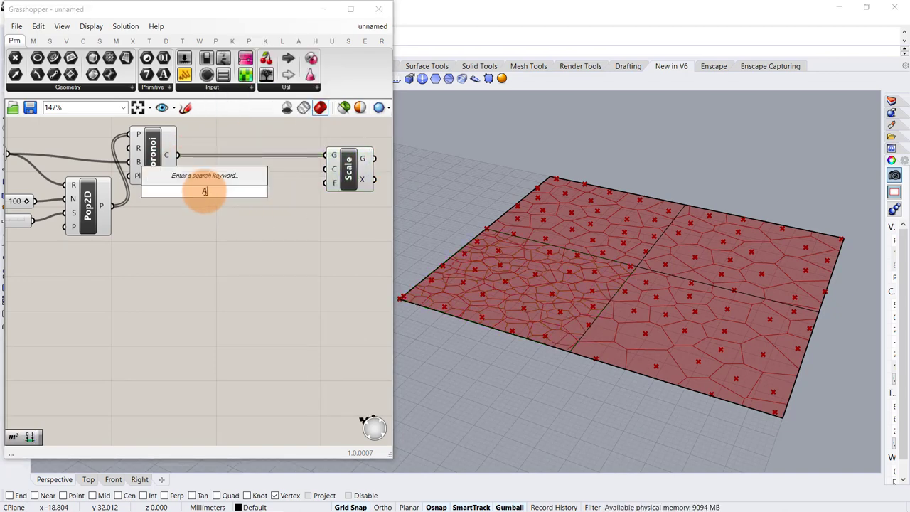
{"action": "type", "text": "AREA"}
{"action": "key", "text": "Return"}
{"action": "left_click_drag", "start_coordinate": [168, 155], "coordinate": [374, 208]}
{"action": "left_click", "coordinate": [310, 257]}
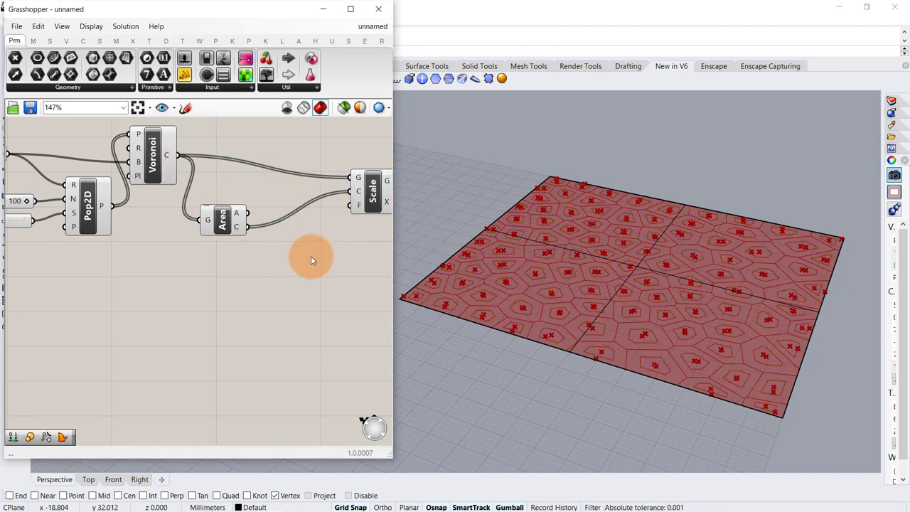
Add a Remap Numbers component and connect its mapped output to the Scale factor input.
{"action": "left_click", "coordinate": [293, 276]}
{"action": "double_click", "coordinate": [292, 276]}
{"action": "type", "text": "RE"}
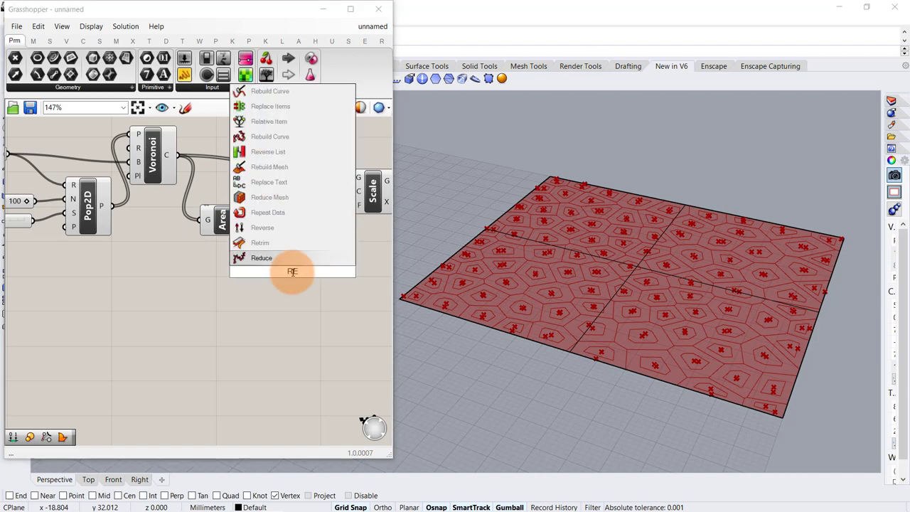
{"action": "type", "text": "MAP"}
{"action": "key", "text": "Return"}
{"action": "left_click_drag", "start_coordinate": [316, 261], "coordinate": [290, 288]}
{"action": "left_click", "coordinate": [194, 266]}
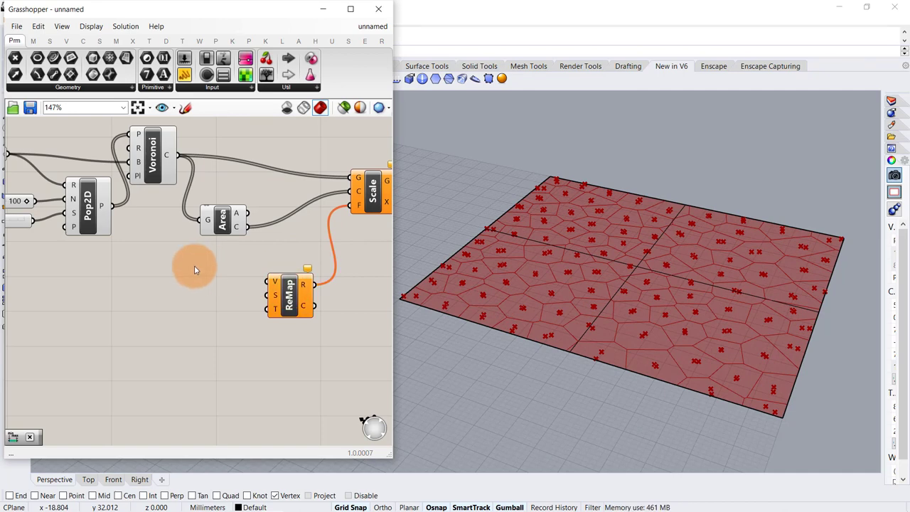
Add a Pull Point component and connect the populated points to its point input.
{"action": "double_click", "coordinate": [134, 271]}
{"action": "type", "text": "PU"}
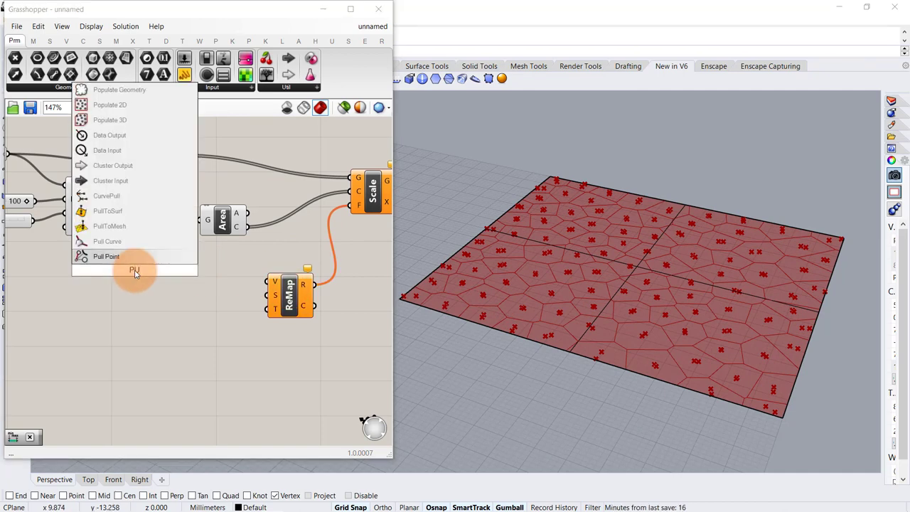
{"action": "type", "text": "LL"}
{"action": "left_click", "coordinate": [128, 257]}
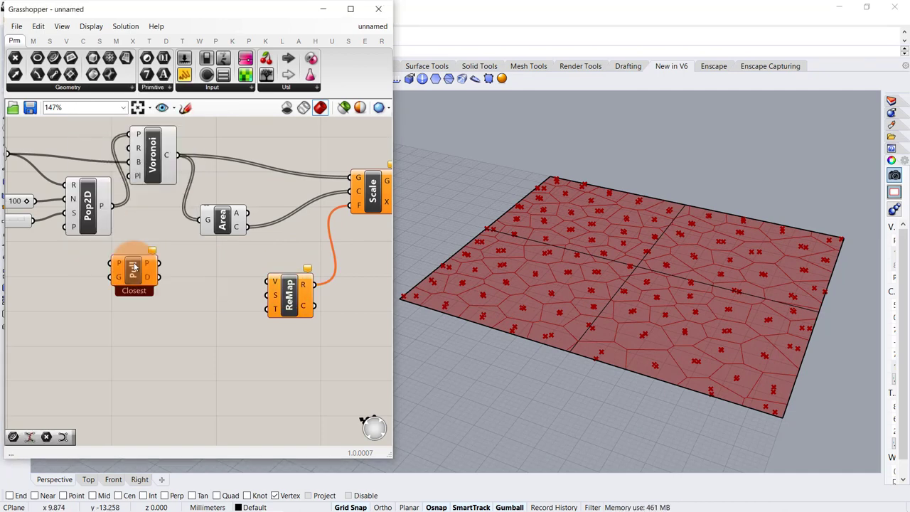
{"action": "left_click_drag", "start_coordinate": [118, 213], "coordinate": [141, 287]}
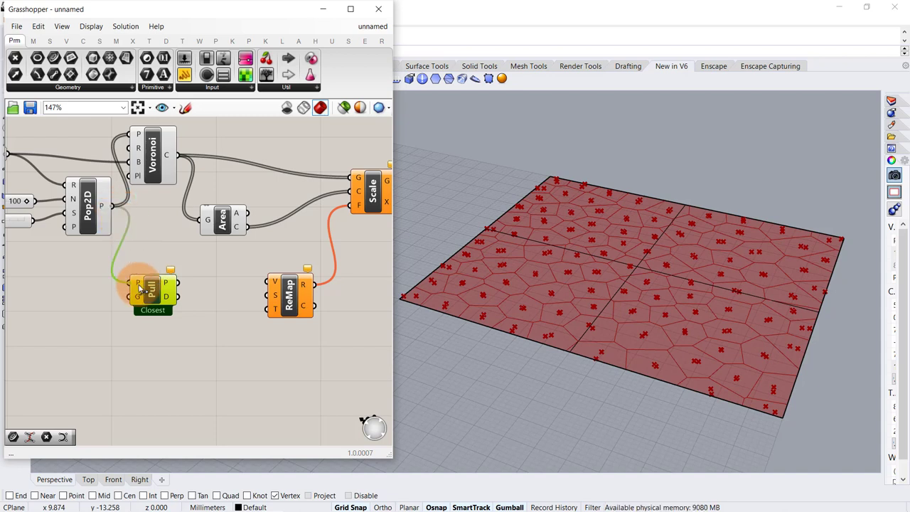
Add a Curve parameter and place it beside the Pull Point component's geometry input.
{"action": "double_click", "coordinate": [35, 348]}
{"action": "type", "text": "curve"}
{"action": "left_click", "coordinate": [61, 336]}
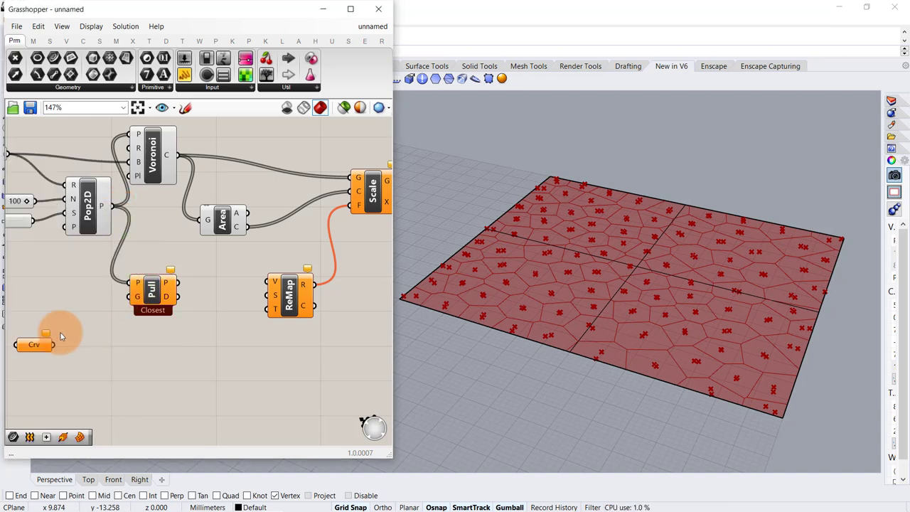
{"action": "left_click_drag", "start_coordinate": [33, 345], "coordinate": [74, 318]}
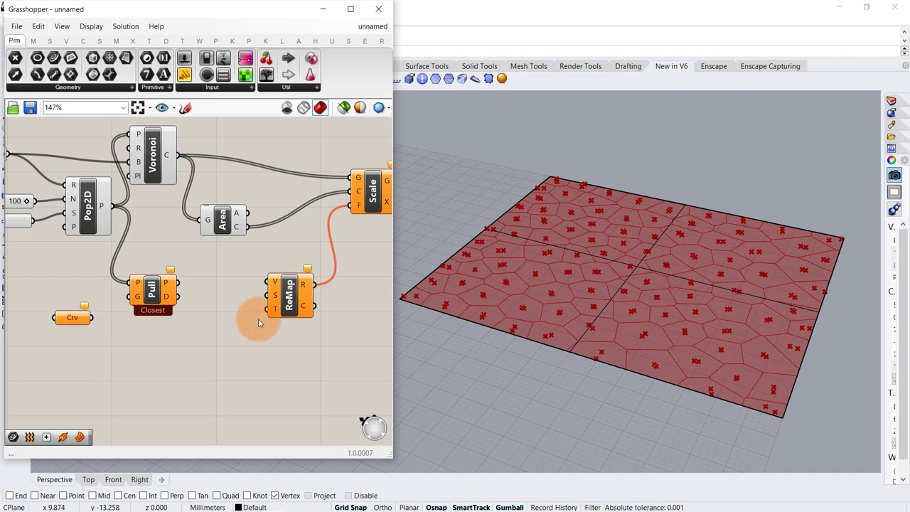
In Rhino, draw an S-shaped curve with four control points diagonally across the plane, extending slightly past its corners.
{"action": "type", "text": "curve"}
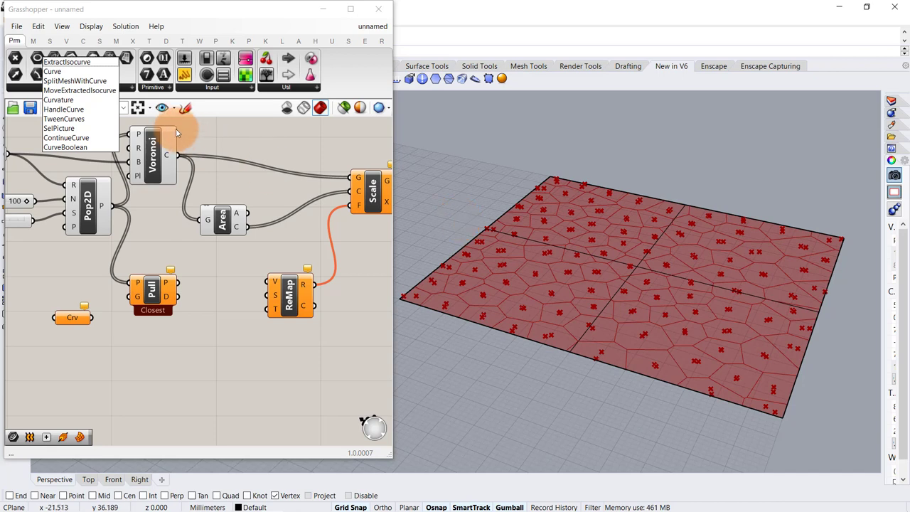
{"action": "left_click", "coordinate": [84, 72]}
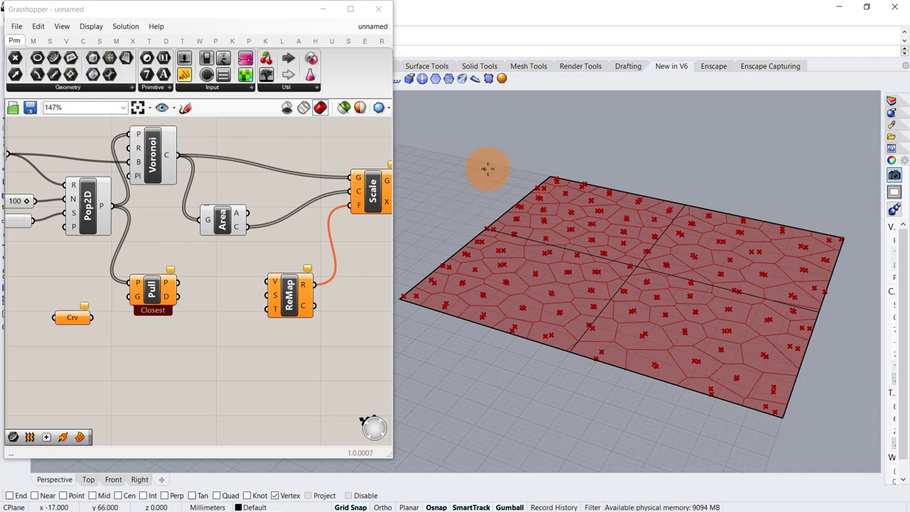
{"action": "left_click", "coordinate": [636, 210]}
{"action": "left_click", "coordinate": [554, 307]}
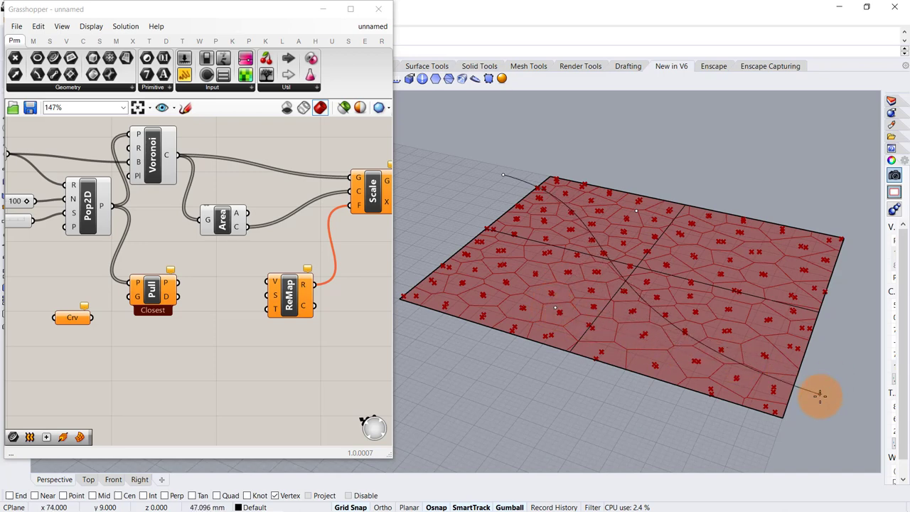
{"action": "left_click", "coordinate": [664, 323]}
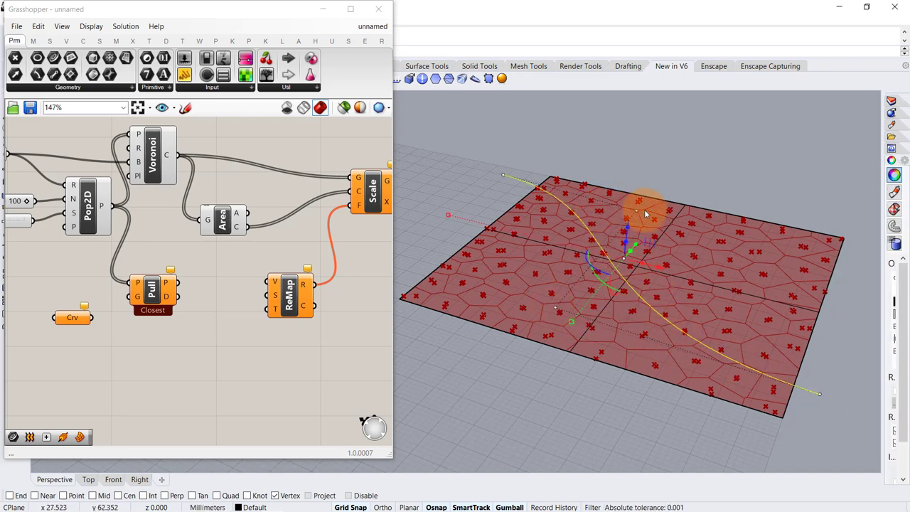
Reshape the attractor curve by moving its two middle control points farther apart to opposite sides, making the S-bend stronger.
{"action": "left_click", "coordinate": [646, 217]}
{"action": "left_click_drag", "start_coordinate": [678, 223], "coordinate": [766, 246]}
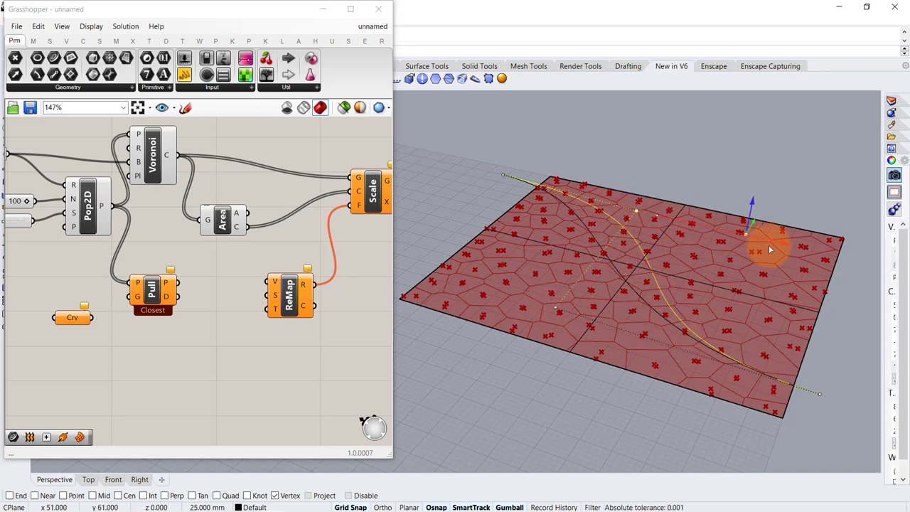
{"action": "left_click", "coordinate": [663, 305]}
{"action": "left_click", "coordinate": [557, 309]}
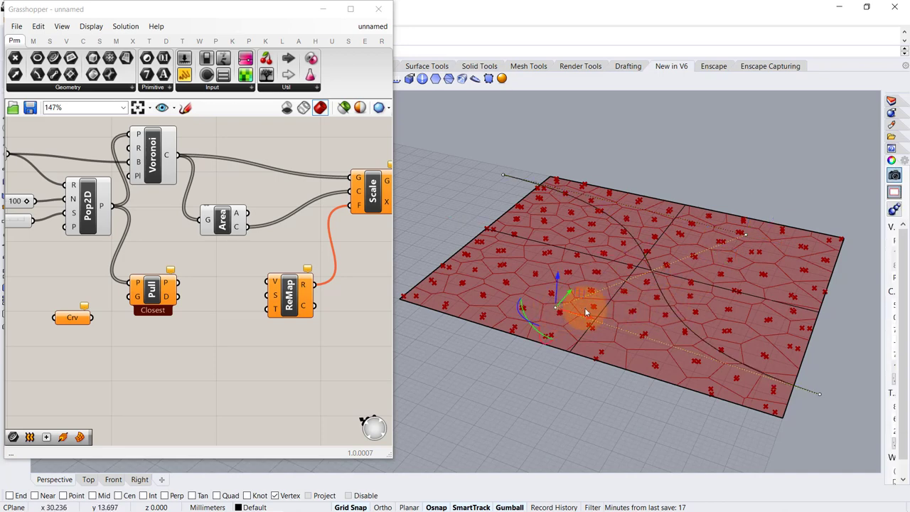
{"action": "left_click_drag", "start_coordinate": [592, 323], "coordinate": [537, 297]}
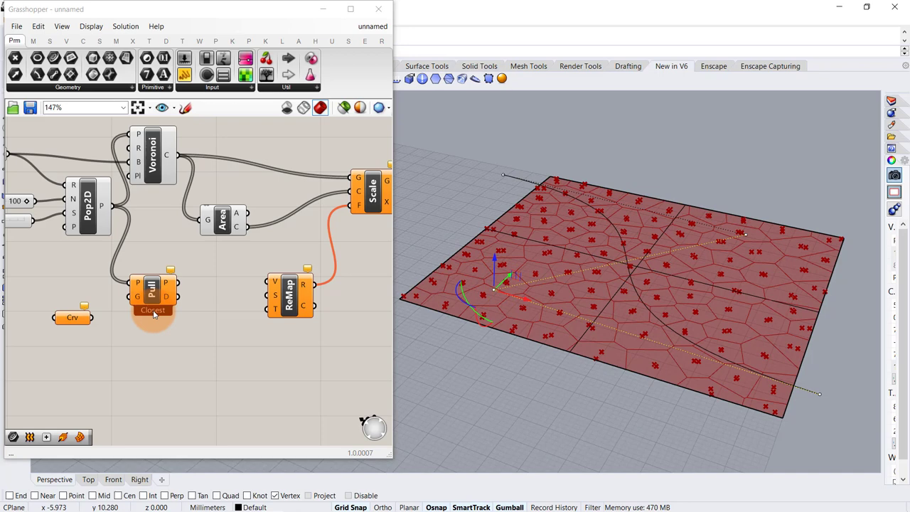
Assign the S-shaped Rhino curve to the Curve parameter and connect it to the Pull Point component's geometry input.
{"action": "right_click_drag", "start_coordinate": [89, 330], "coordinate": [88, 332]}
{"action": "right_click", "coordinate": [71, 326]}
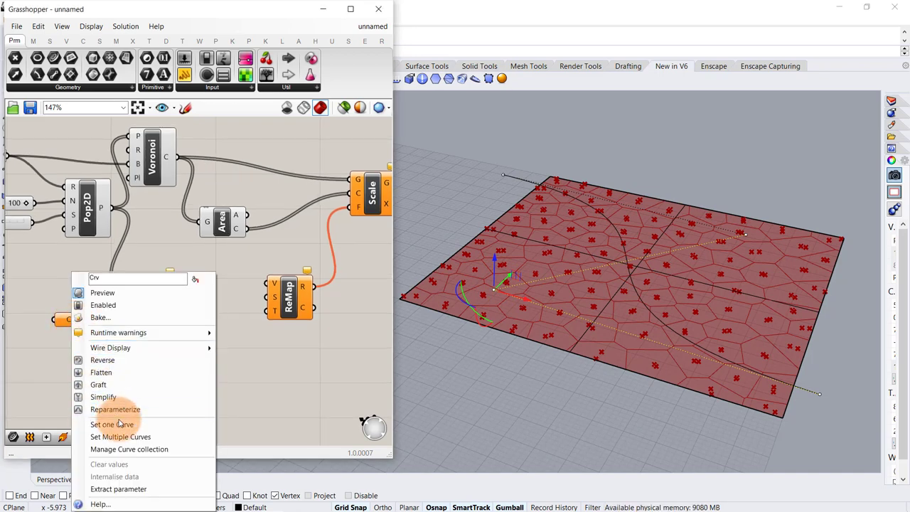
{"action": "left_click", "coordinate": [89, 423]}
{"action": "left_click", "coordinate": [519, 178]}
{"action": "left_click", "coordinate": [126, 346]}
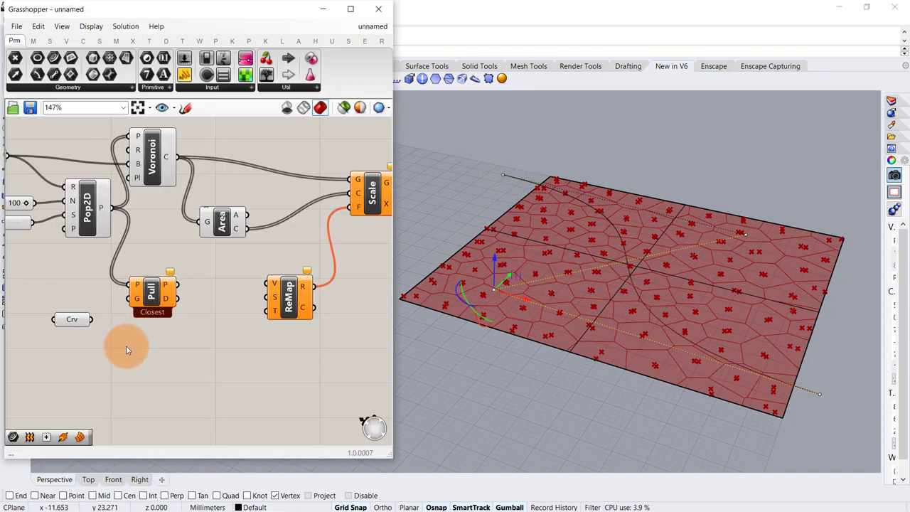
{"action": "left_click", "coordinate": [457, 191]}
{"action": "left_click", "coordinate": [150, 378]}
{"action": "left_click_drag", "start_coordinate": [91, 320], "coordinate": [131, 298]}
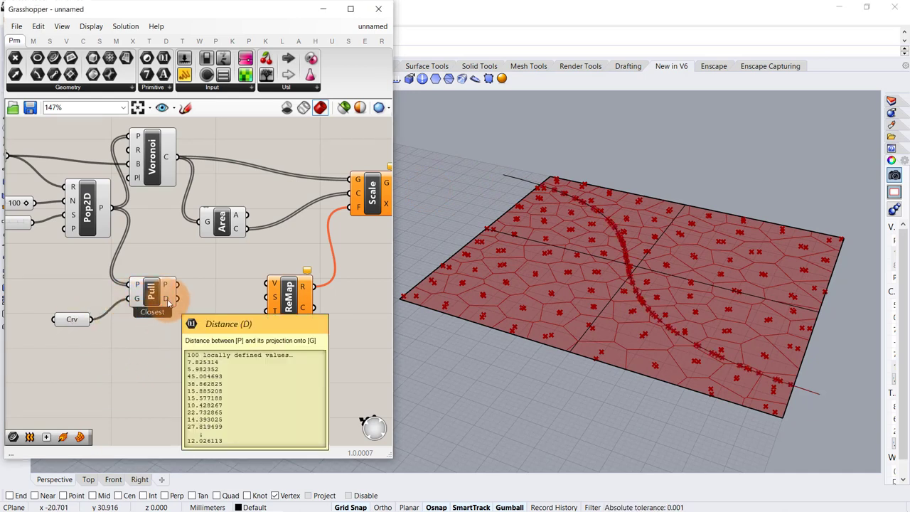
Flatten the Pull Point component's distance output and connect it to the Remap Numbers value input.
{"action": "right_click", "coordinate": [169, 302]}
{"action": "left_click", "coordinate": [182, 337]}
{"action": "right_click_drag", "start_coordinate": [185, 321], "coordinate": [145, 303]}
{"action": "left_click_drag", "start_coordinate": [260, 286], "coordinate": [276, 315]}
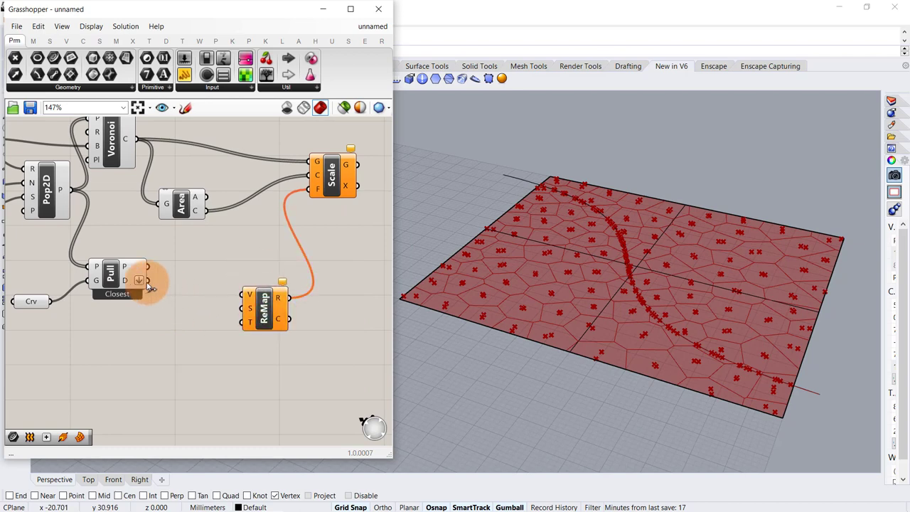
{"action": "left_click_drag", "start_coordinate": [148, 282], "coordinate": [297, 304]}
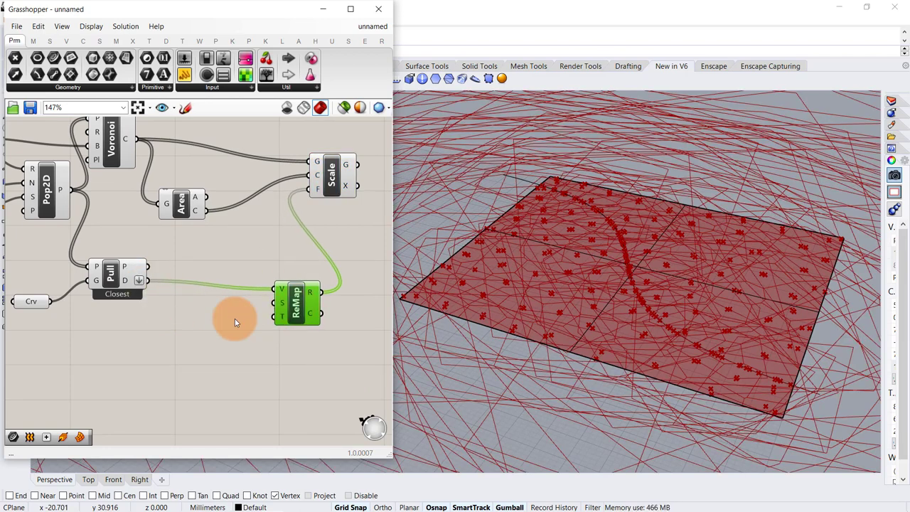
Add a Bounds component, feed it the Pull Point distances, and connect its domain to the Remap Numbers source input.
{"action": "double_click", "coordinate": [176, 328]}
{"action": "type", "text": "BOU"}
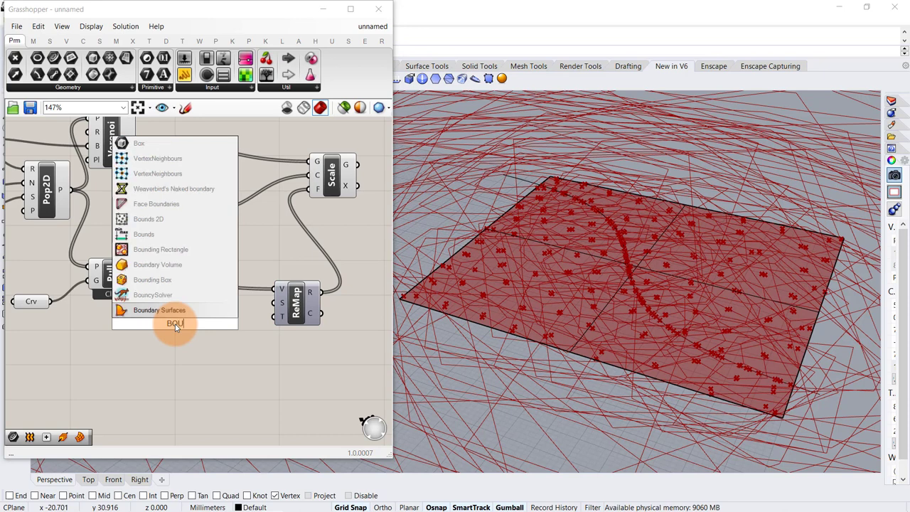
{"action": "type", "text": "NDS"}
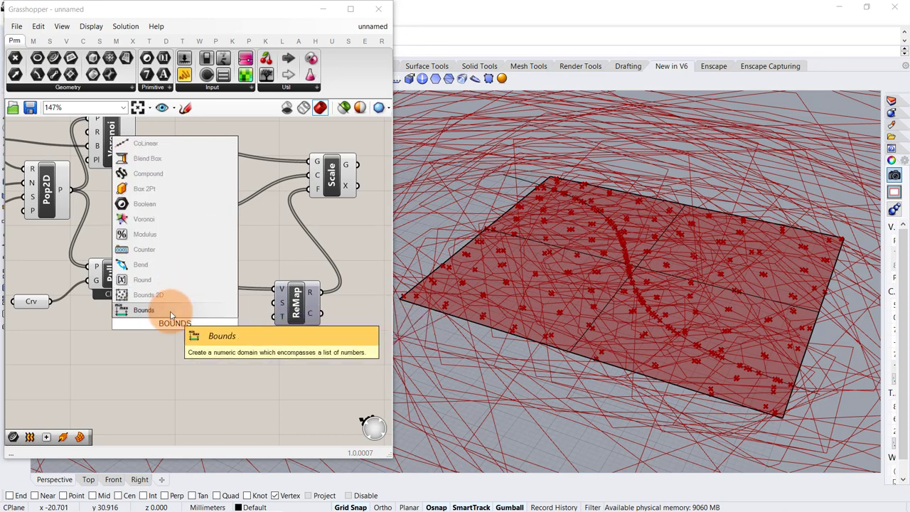
{"action": "left_click", "coordinate": [171, 310]}
{"action": "left_click_drag", "start_coordinate": [147, 280], "coordinate": [285, 306]}
{"action": "left_click", "coordinate": [269, 326]}
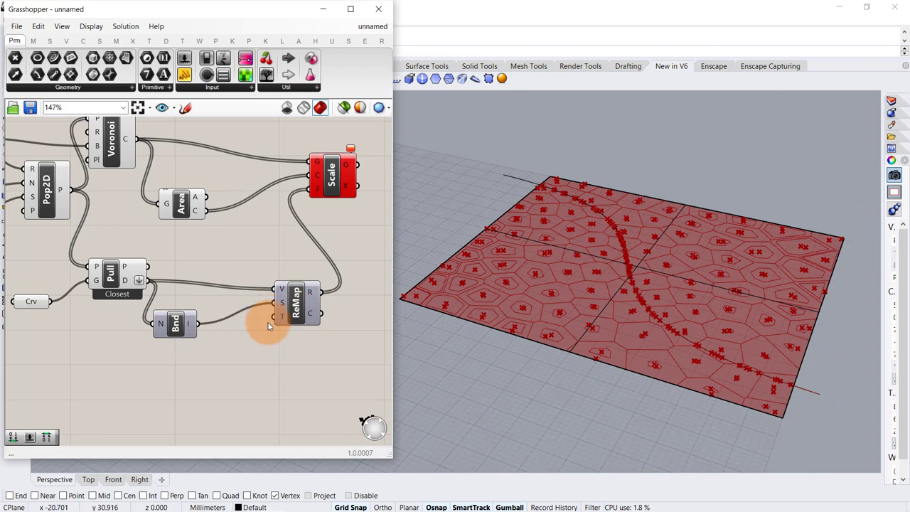
Add a Construct Domain component below Bounds and connect it to the Remap Numbers target input.
{"action": "double_click", "coordinate": [221, 365]}
{"action": "type", "text": "DOMAI"}
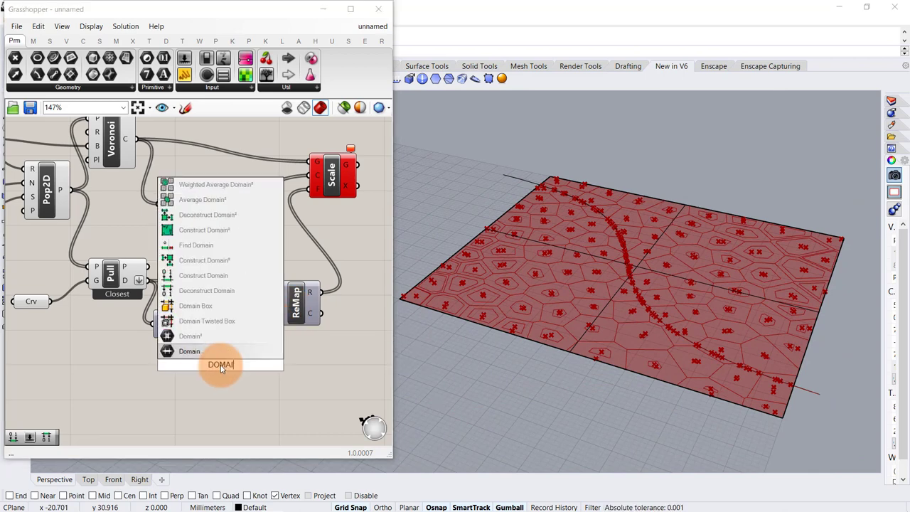
{"action": "type", "text": "N"}
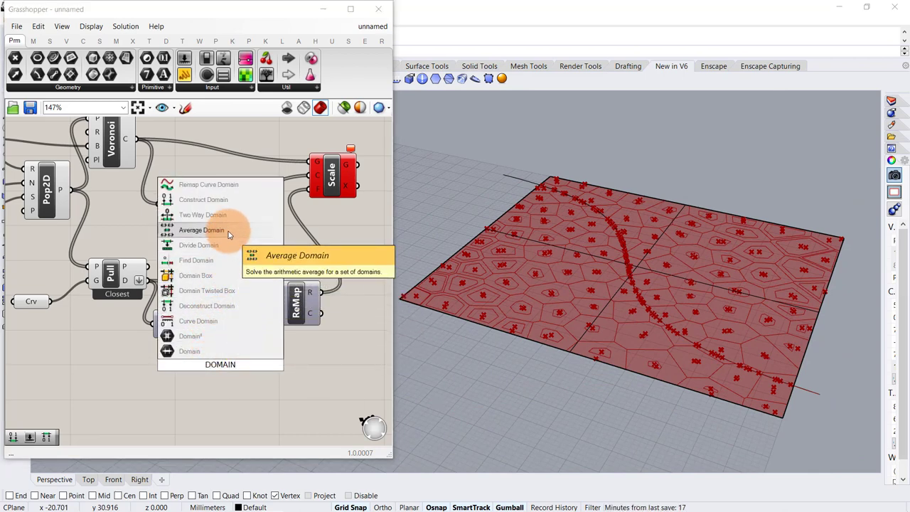
{"action": "left_click", "coordinate": [231, 202]}
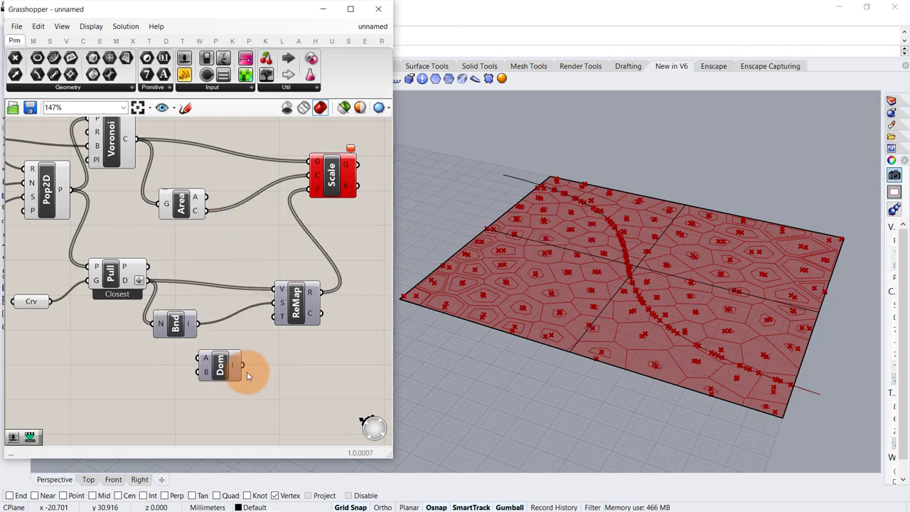
{"action": "left_click_drag", "start_coordinate": [242, 366], "coordinate": [274, 316]}
{"action": "left_click_drag", "start_coordinate": [228, 374], "coordinate": [224, 403]}
Create a 0.65 number slider, duplicate it, and connect the two sliders to the Construct Domain start and end inputs.
{"action": "right_click_drag", "start_coordinate": [236, 333], "coordinate": [258, 281]}
{"action": "scroll", "coordinate": [179, 325], "scroll_direction": "up", "scroll_amount": 1}
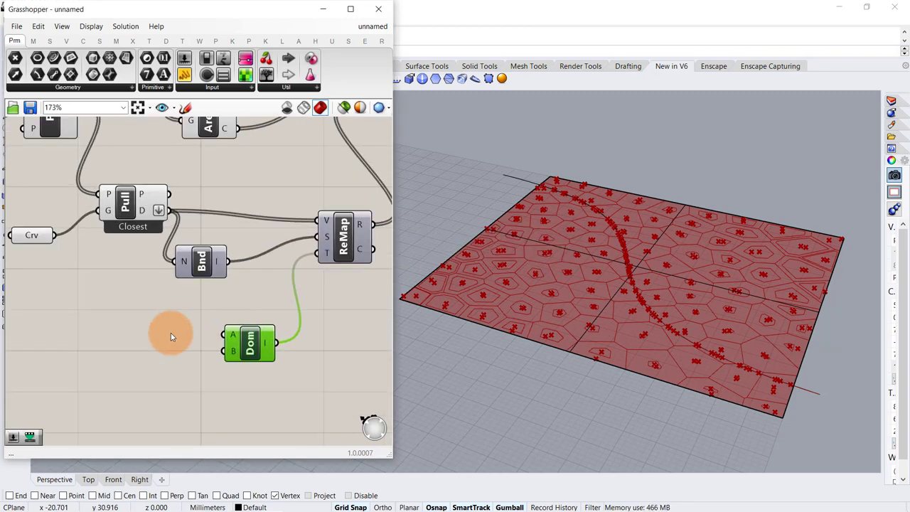
{"action": "double_click", "coordinate": [106, 347]}
{"action": "type", "text": "0.65"}
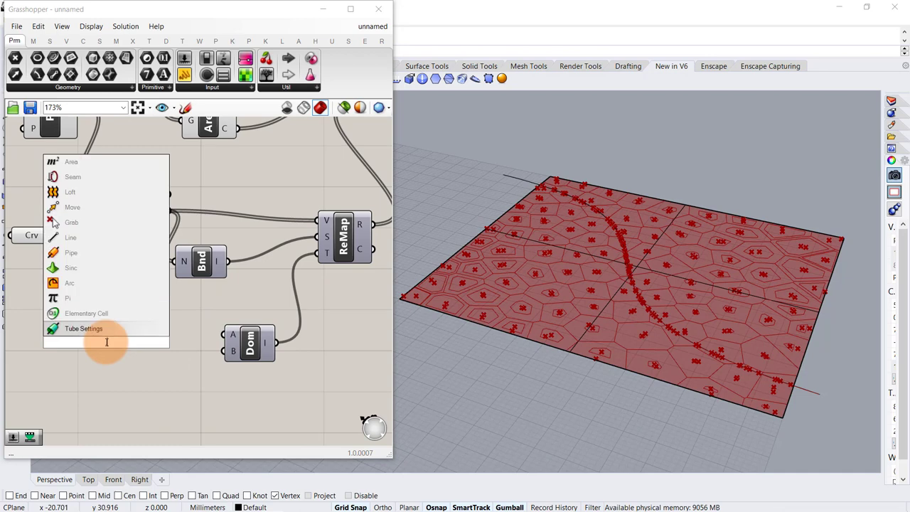
{"action": "key", "text": "Return"}
{"action": "left_click", "coordinate": [150, 345]}
{"action": "key", "text": "ctrl+c"}
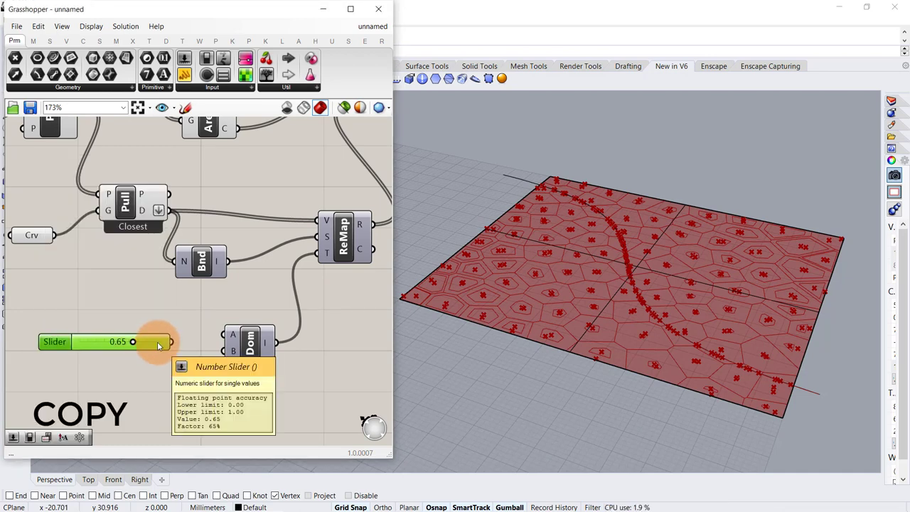
{"action": "key", "text": "ctrl+v"}
{"action": "left_click_drag", "start_coordinate": [172, 343], "coordinate": [225, 335]}
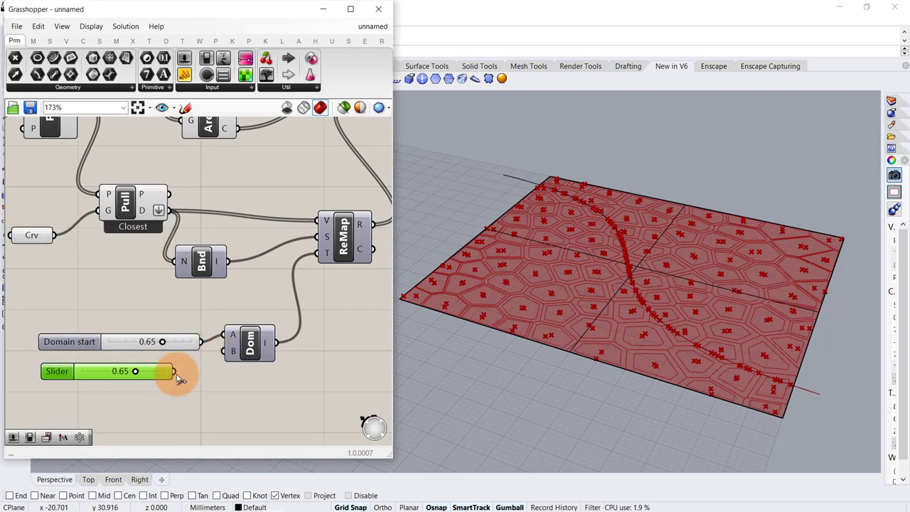
{"action": "left_click_drag", "start_coordinate": [177, 371], "coordinate": [225, 350]}
Set the domain start slider to 0.60 and the domain end slider to 0.96.
{"action": "left_click_drag", "start_coordinate": [163, 371], "coordinate": [193, 384]}
{"action": "scroll", "coordinate": [571, 344], "scroll_direction": "up", "scroll_amount": 2}
{"action": "scroll", "coordinate": [573, 343], "scroll_direction": "up", "scroll_amount": 3}
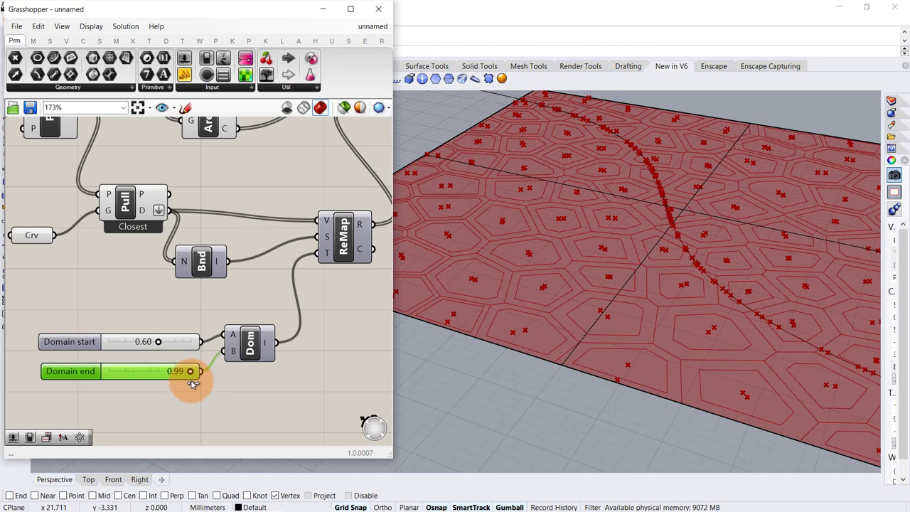
{"action": "scroll", "coordinate": [168, 345], "scroll_direction": "down", "scroll_amount": 3}
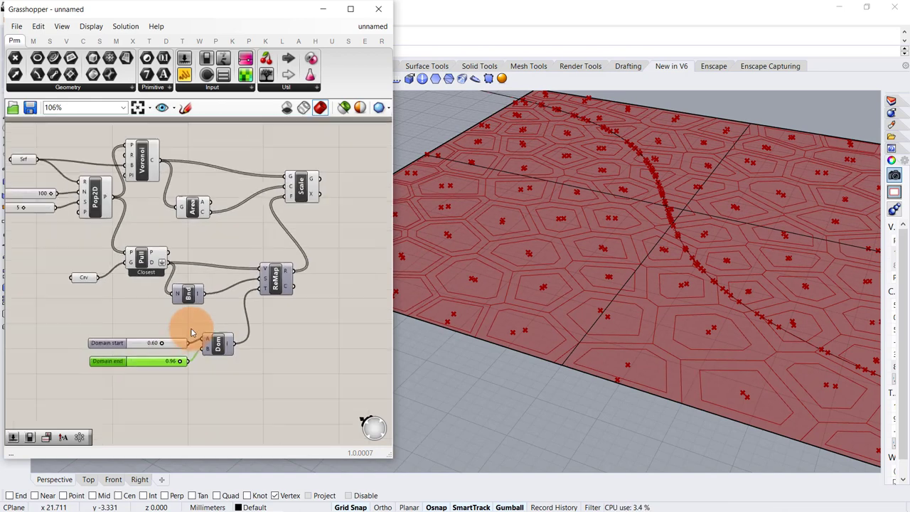
Move the Scale component slightly farther away from the Area component.
{"action": "right_click_drag", "start_coordinate": [295, 262], "coordinate": [258, 279]}
{"action": "scroll", "coordinate": [258, 285], "scroll_direction": "up", "scroll_amount": 1}
{"action": "mouse_move", "coordinate": [267, 187]}
{"action": "left_mouse_down"}
{"action": "mouse_move", "coordinate": [282, 196]}
{"action": "mouse_move", "coordinate": [283, 188]}
{"action": "left_mouse_up"}
{"action": "scroll", "coordinate": [571, 284], "scroll_direction": "down", "scroll_amount": 3}
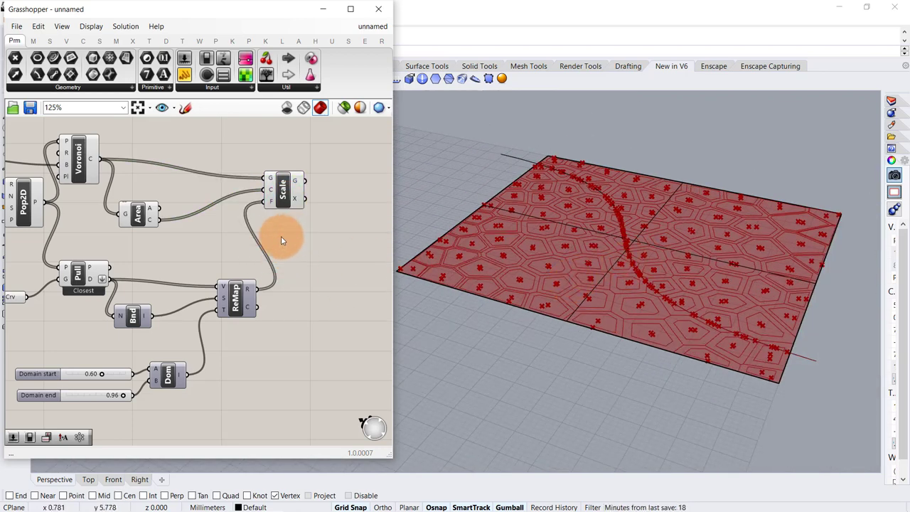
Duplicate the Bounds, Construct Domain, Remap Numbers and domain slider group and place the copy beyond the original.
{"action": "right_click_drag", "start_coordinate": [280, 240], "coordinate": [248, 228]}
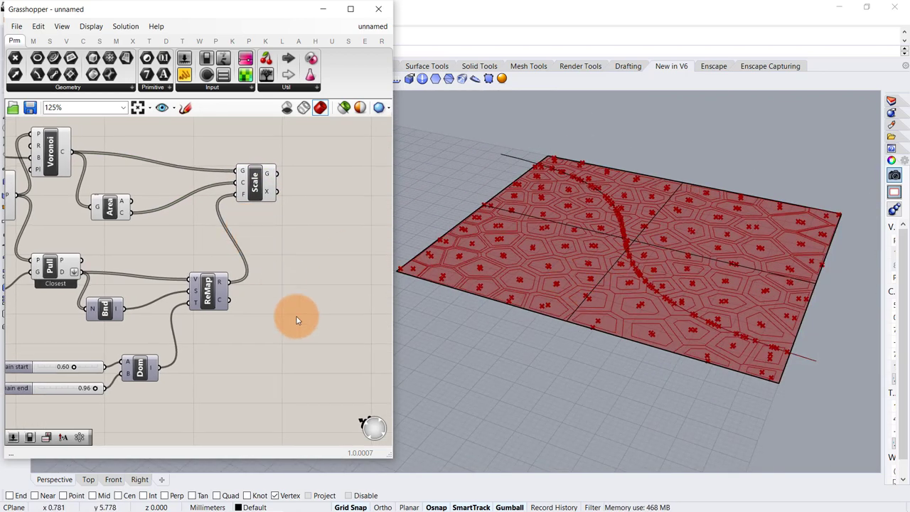
{"action": "right_click_drag", "start_coordinate": [252, 284], "coordinate": [263, 248]}
{"action": "left_click_drag", "start_coordinate": [218, 304], "coordinate": [106, 387]}
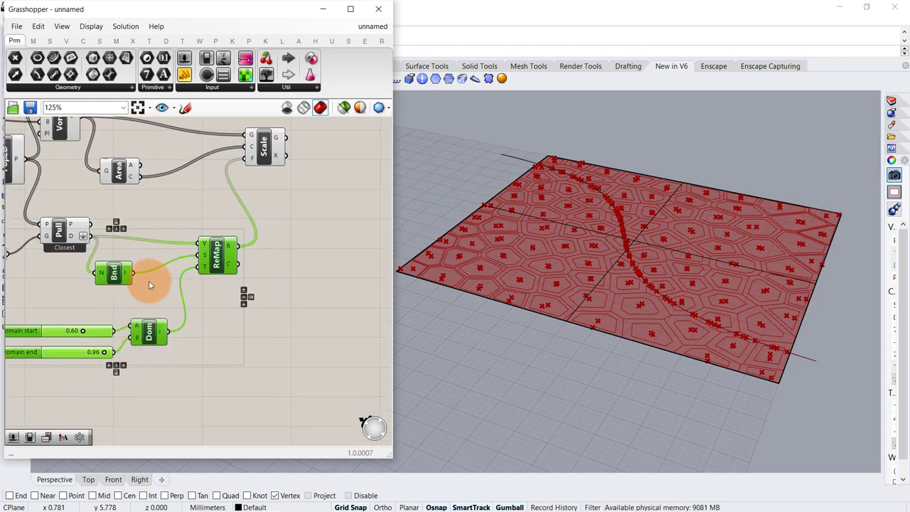
{"action": "key", "text": "ctrl+c"}
{"action": "key", "text": "ctrl+v"}
{"action": "scroll", "coordinate": [149, 280], "scroll_direction": "down", "scroll_amount": 1}
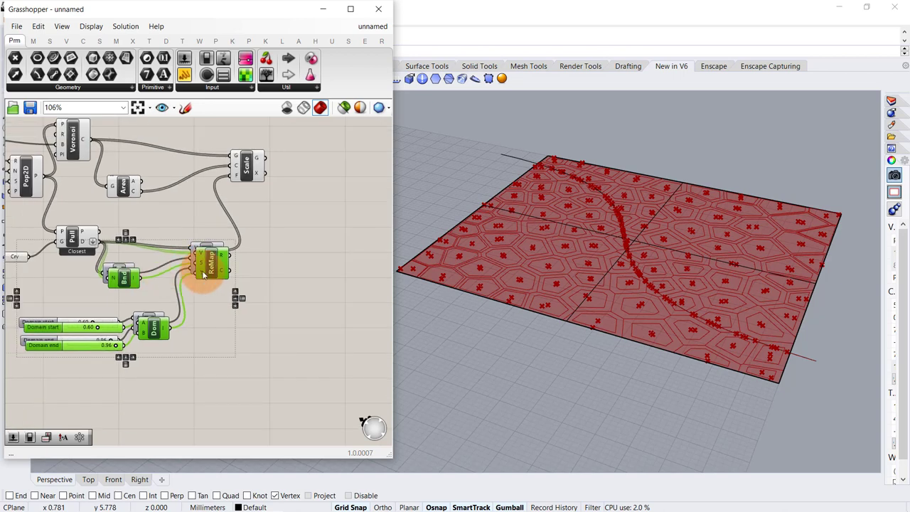
{"action": "left_click_drag", "start_coordinate": [203, 263], "coordinate": [387, 267]}
{"action": "left_click", "coordinate": [285, 253]}
Delete the two copied number sliders from the duplicated group.
{"action": "scroll", "coordinate": [267, 255], "scroll_direction": "up", "scroll_amount": 1}
{"action": "left_click_drag", "start_coordinate": [229, 293], "coordinate": [186, 363]}
{"action": "key", "text": "Delete"}
Add a 0.25 number slider and connect it to the start input of the duplicated Construct Domain.
{"action": "scroll", "coordinate": [237, 338], "scroll_direction": "up", "scroll_amount": 1}
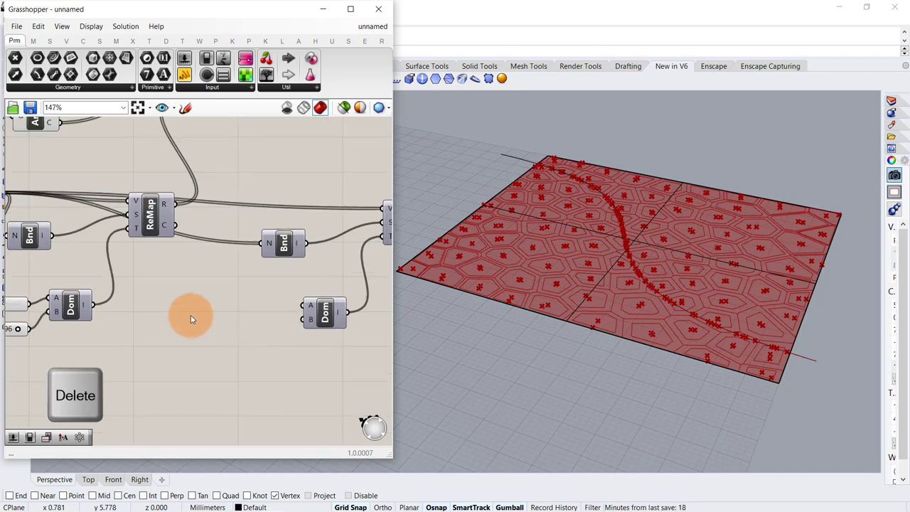
{"action": "right_click_drag", "start_coordinate": [232, 300], "coordinate": [259, 309]}
{"action": "double_click", "coordinate": [234, 319]}
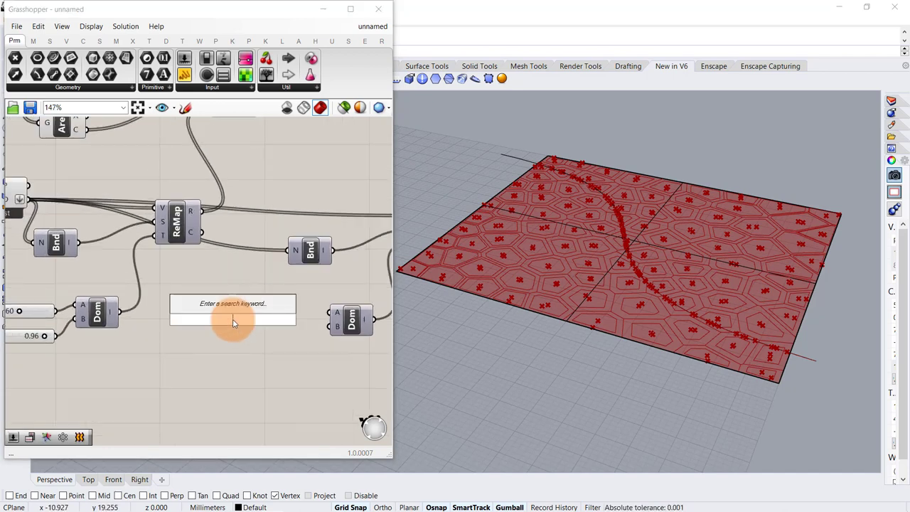
{"action": "type", "text": "0.25"}
{"action": "key", "text": "Return"}
{"action": "left_click_drag", "start_coordinate": [291, 320], "coordinate": [244, 313]}
Add a number slider with value 15 and connect it to the end input of the duplicated Construct Domain.
{"action": "left_click", "coordinate": [246, 351]}
{"action": "double_click", "coordinate": [237, 353]}
{"action": "type", "text": "15"}
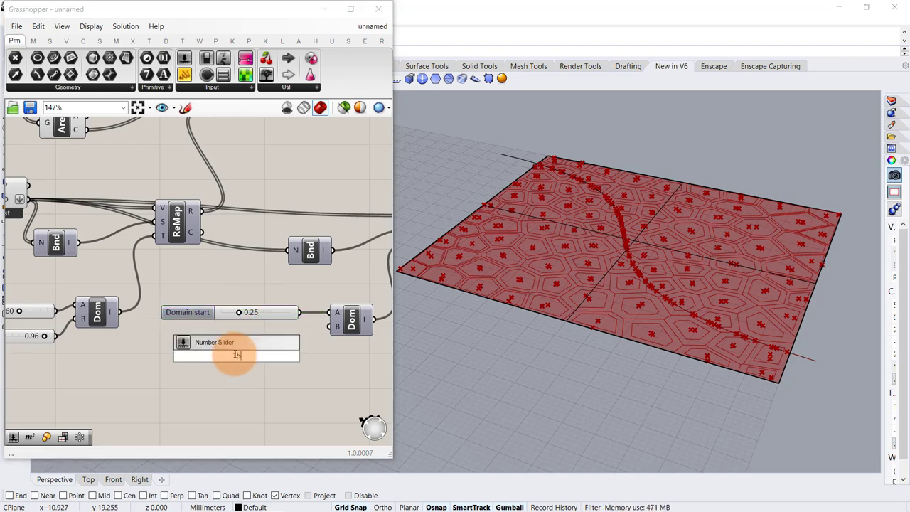
{"action": "key", "text": "Return"}
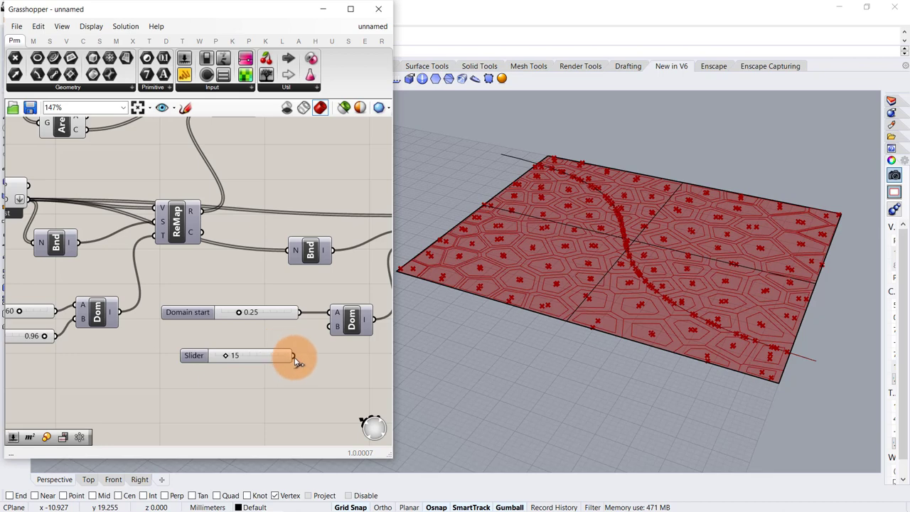
{"action": "left_click_drag", "start_coordinate": [298, 356], "coordinate": [334, 326]}
Add a Merge component and connect the Voronoi cells to D1 and the scaled geometry to D2.
{"action": "scroll", "coordinate": [262, 314], "scroll_direction": "down", "scroll_amount": 3}
{"action": "scroll", "coordinate": [245, 206], "scroll_direction": "up", "scroll_amount": 2}
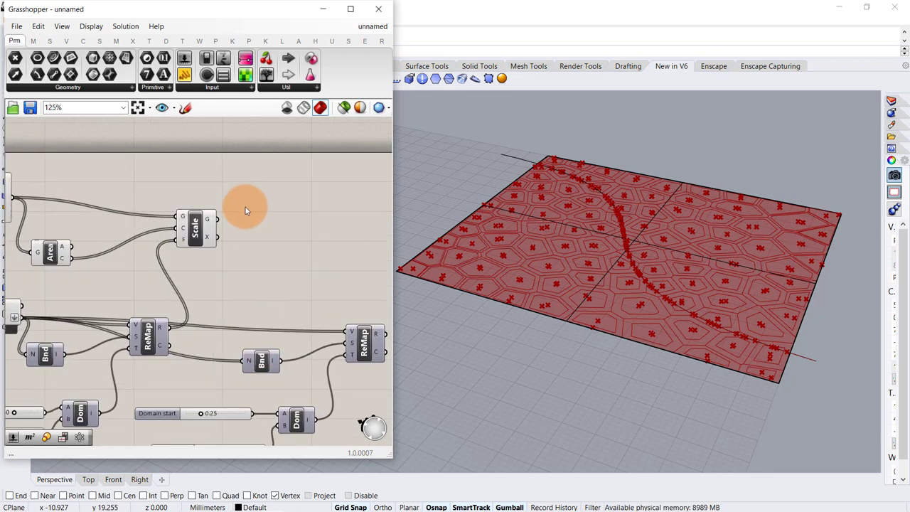
{"action": "left_click", "coordinate": [250, 242]}
{"action": "left_click", "coordinate": [47, 207]}
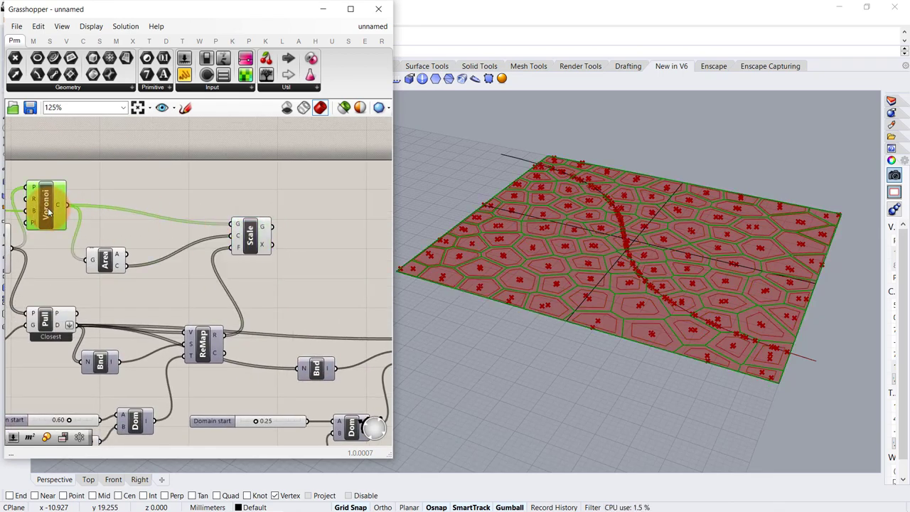
{"action": "left_click", "coordinate": [311, 211]}
{"action": "double_click", "coordinate": [310, 211]}
{"action": "type", "text": "MERG"}
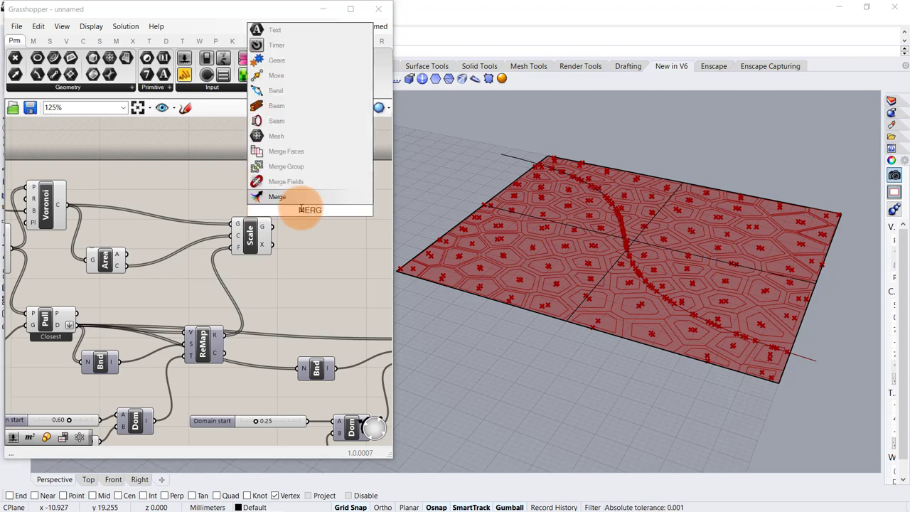
{"action": "key", "text": "Return"}
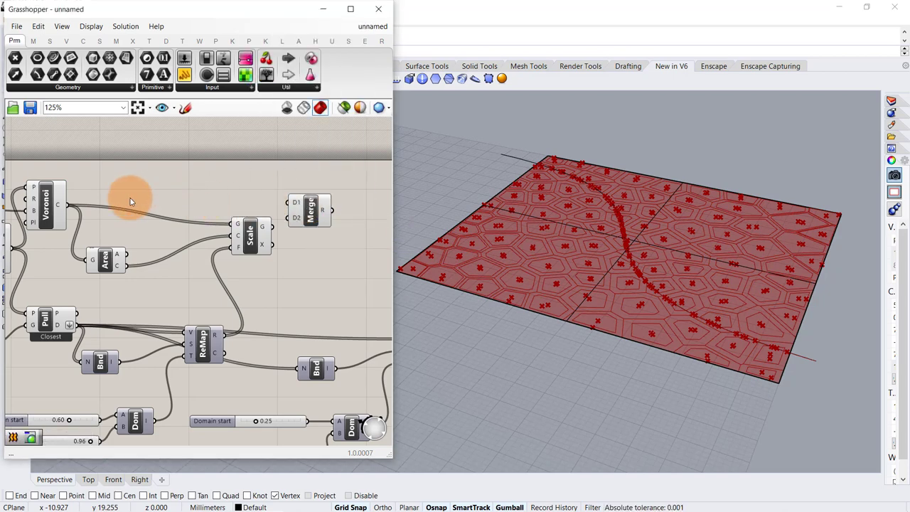
{"action": "left_click_drag", "start_coordinate": [69, 205], "coordinate": [330, 209]}
{"action": "right_click_drag", "start_coordinate": [376, 248], "coordinate": [288, 226]}
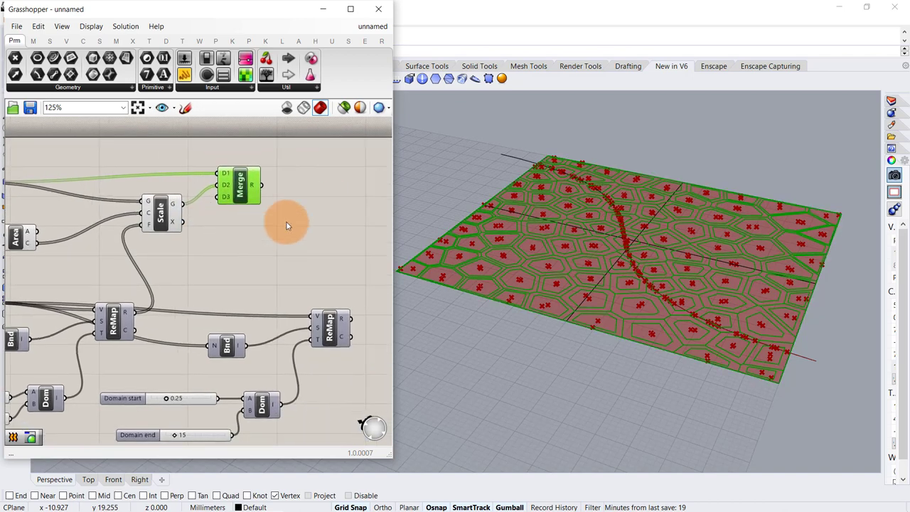
Add a Boundary Surfaces component and connect the Merge result to its edges input.
{"action": "scroll", "coordinate": [286, 226], "scroll_direction": "up", "scroll_amount": 1}
{"action": "double_click", "coordinate": [291, 203]}
{"action": "type", "text": "BOU"}
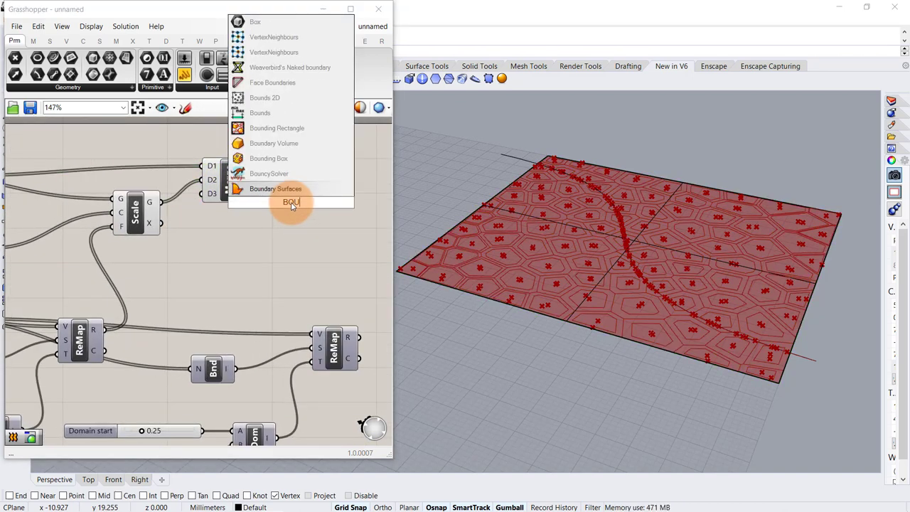
{"action": "type", "text": "N"}
{"action": "left_click", "coordinate": [291, 194]}
{"action": "left_click_drag", "start_coordinate": [253, 180], "coordinate": [339, 217]}
{"action": "left_click", "coordinate": [320, 251]}
Turn off the preview of all components upstream of Boundary Surfaces and the duplicated Remap Numbers.
{"action": "scroll", "coordinate": [325, 218], "scroll_direction": "down", "scroll_amount": 1}
{"action": "left_click", "coordinate": [305, 169]}
{"action": "scroll", "coordinate": [302, 166], "scroll_direction": "down", "scroll_amount": 4}
{"action": "left_click_drag", "start_coordinate": [298, 152], "coordinate": [40, 363]}
{"action": "middle_click_drag", "start_coordinate": [84, 351], "coordinate": [118, 317]}
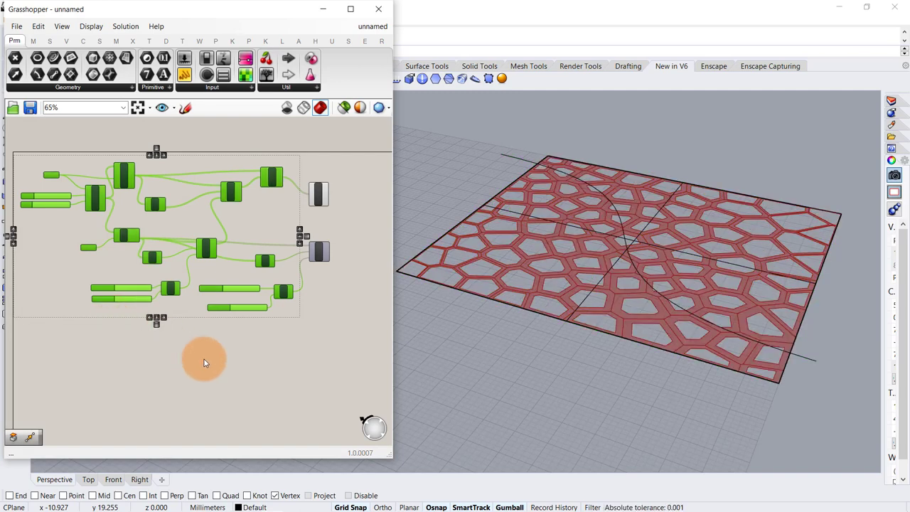
Set the domain that controls the cell scale factors to start at 0.47 and end at 0.99.
{"action": "scroll", "coordinate": [333, 178], "scroll_direction": "up", "scroll_amount": 7}
{"action": "left_click", "coordinate": [301, 283]}
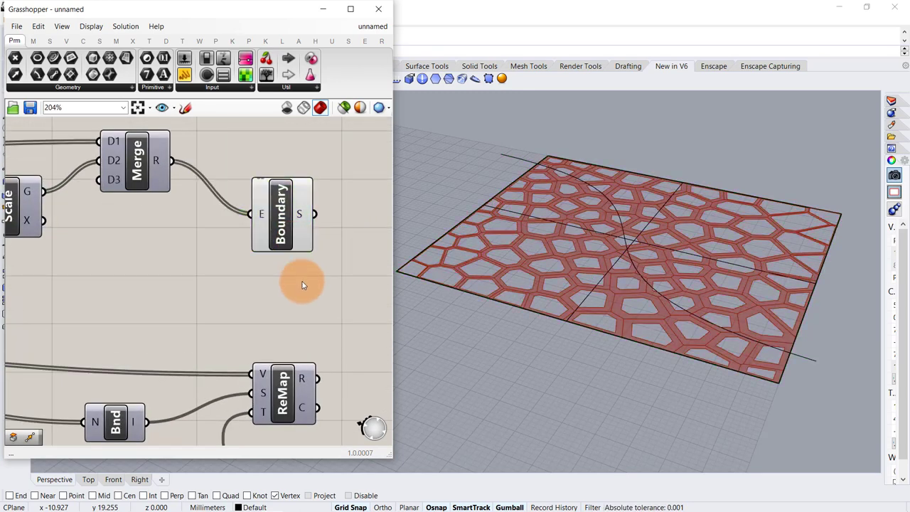
{"action": "scroll", "coordinate": [299, 193], "scroll_direction": "down", "scroll_amount": 3}
{"action": "right_click_drag", "start_coordinate": [179, 276], "coordinate": [248, 224]}
{"action": "right_click_drag", "start_coordinate": [206, 279], "coordinate": [342, 265]}
{"action": "scroll", "coordinate": [141, 324], "scroll_direction": "up", "scroll_amount": 2}
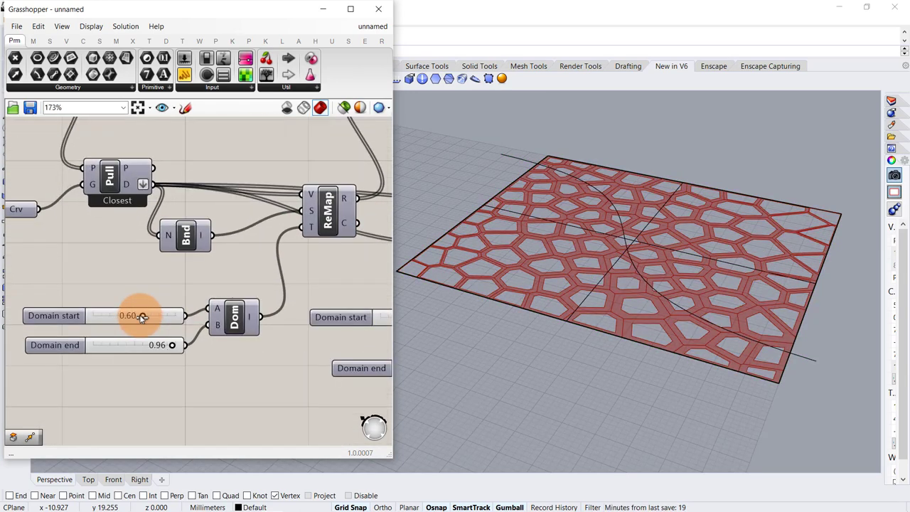
{"action": "mouse_move", "coordinate": [119, 320]}
{"action": "left_mouse_down"}
{"action": "mouse_move", "coordinate": [110, 321]}
{"action": "mouse_move", "coordinate": [124, 324]}
{"action": "left_mouse_up"}
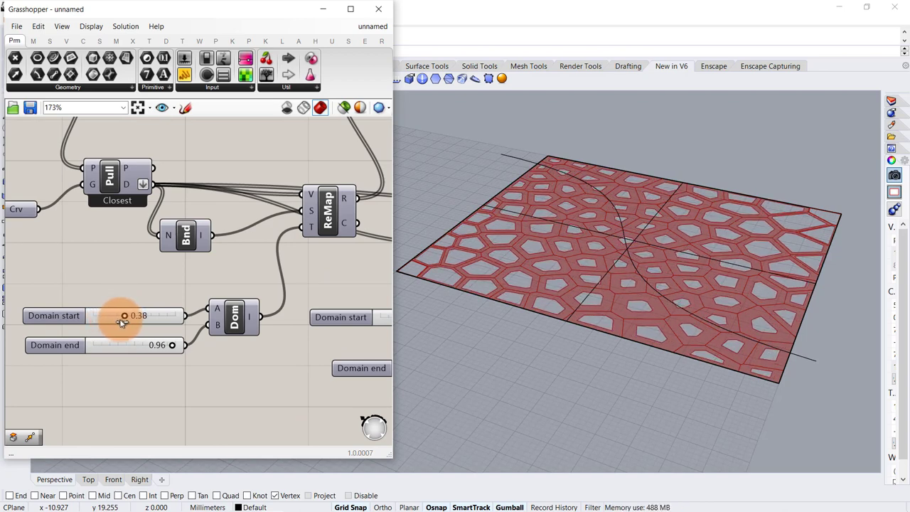
{"action": "left_click", "coordinate": [156, 346]}
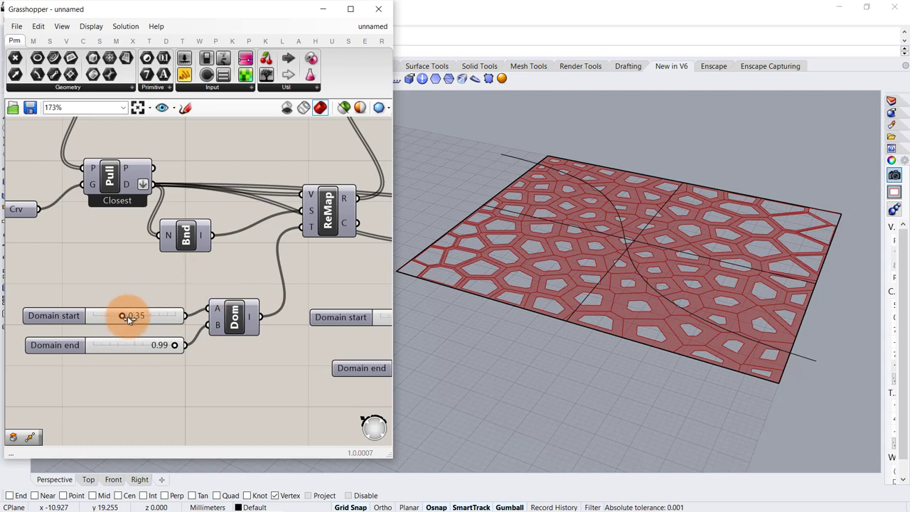
{"action": "left_click_drag", "start_coordinate": [129, 320], "coordinate": [134, 322]}
Add an Extrude component and connect the Boundary Surfaces output to its base input.
{"action": "scroll", "coordinate": [165, 239], "scroll_direction": "down", "scroll_amount": 2}
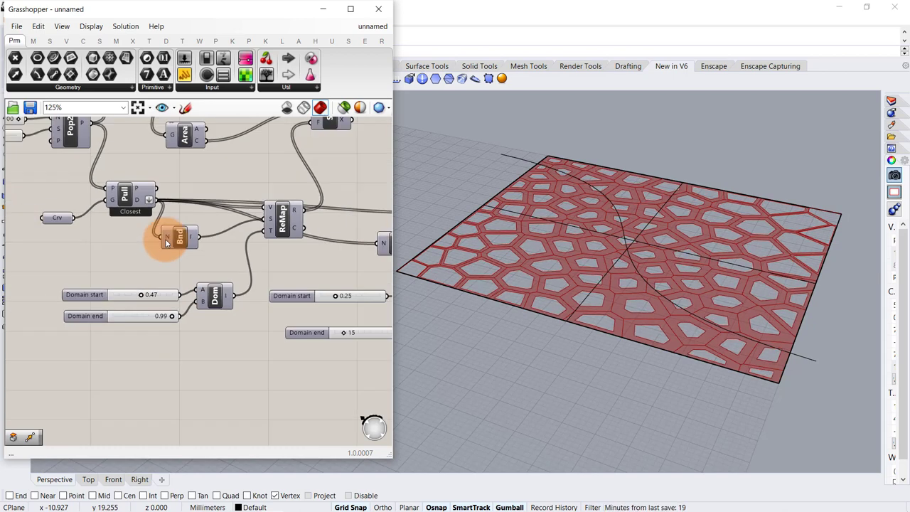
{"action": "right_click_drag", "start_coordinate": [267, 206], "coordinate": [138, 257]}
{"action": "scroll", "coordinate": [138, 257], "scroll_direction": "down", "scroll_amount": 2}
{"action": "right_click_drag", "start_coordinate": [190, 232], "coordinate": [97, 232]}
{"action": "scroll", "coordinate": [300, 208], "scroll_direction": "up", "scroll_amount": 2}
{"action": "scroll", "coordinate": [262, 200], "scroll_direction": "up", "scroll_amount": 1}
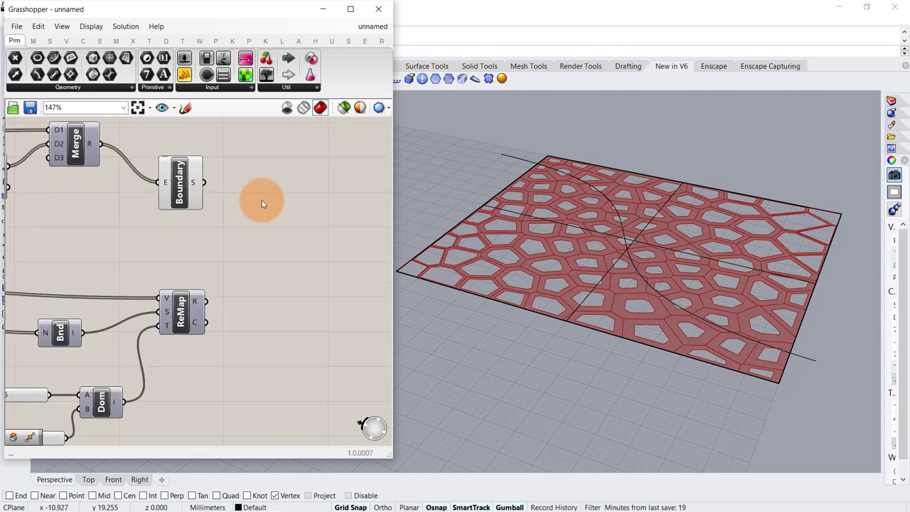
{"action": "double_click", "coordinate": [260, 197]}
{"action": "type", "text": "EXTR"}
{"action": "key", "text": "Return"}
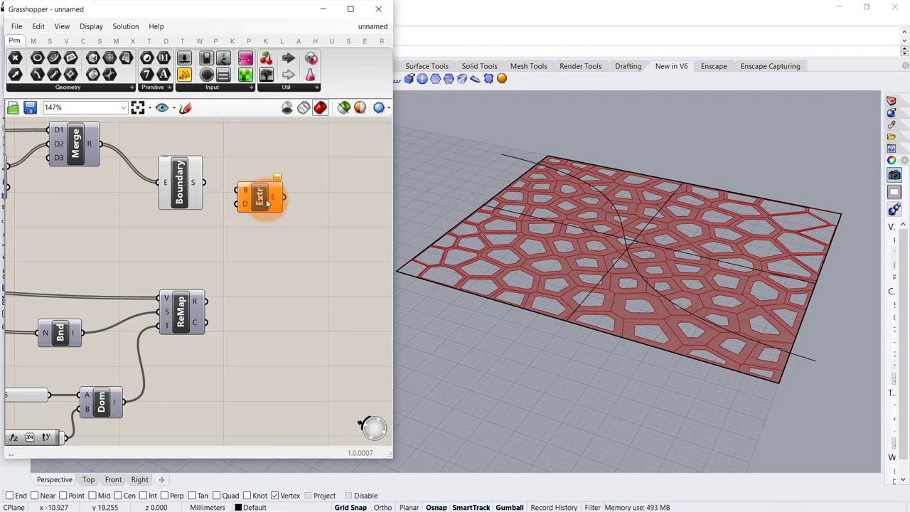
{"action": "left_click_drag", "start_coordinate": [263, 197], "coordinate": [302, 215]}
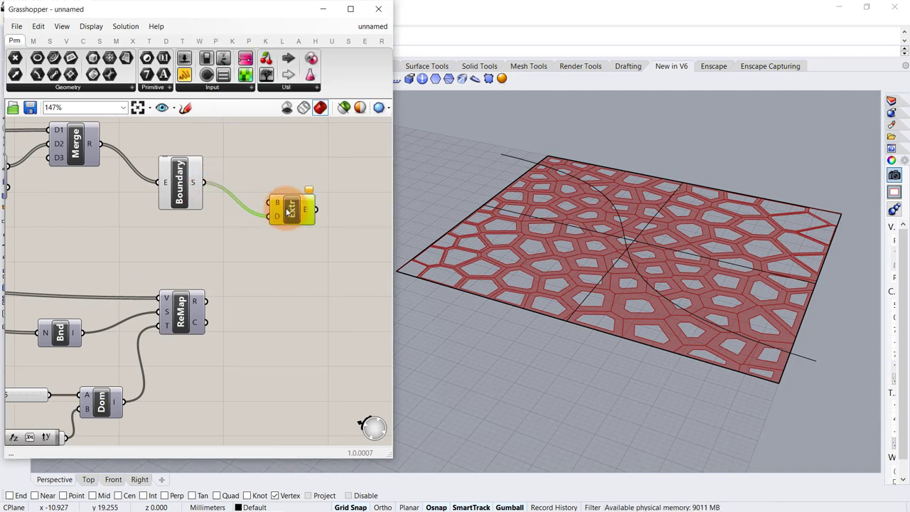
{"action": "left_click_drag", "start_coordinate": [292, 211], "coordinate": [341, 208]}
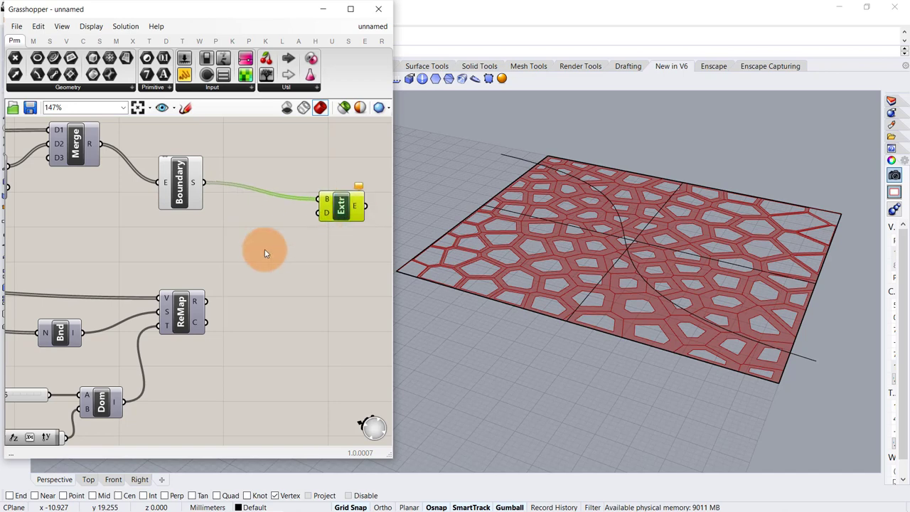
Add a Unit Z vector, feed it from the second Remap Numbers result, and connect it to the Extrude direction input.
{"action": "double_click", "coordinate": [263, 247]}
{"action": "type", "text": "Z"}
{"action": "key", "text": "Return"}
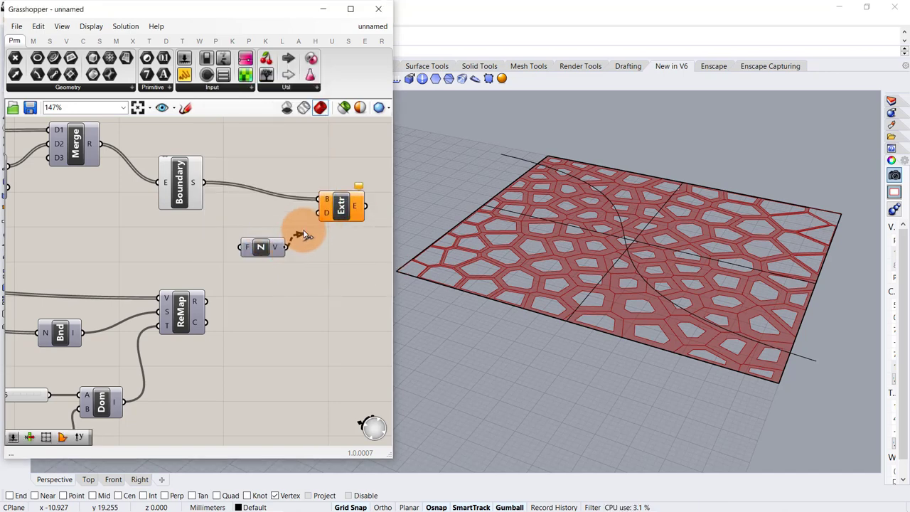
{"action": "left_click_drag", "start_coordinate": [313, 229], "coordinate": [322, 212]}
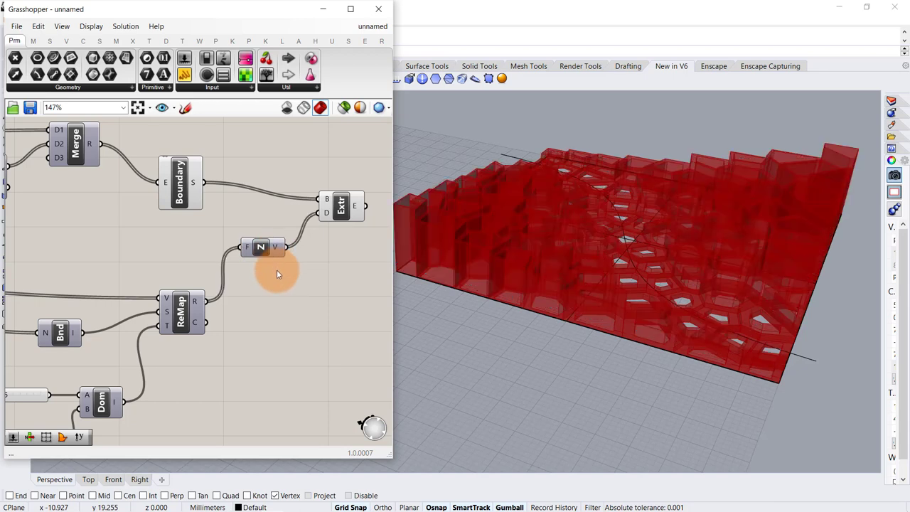
{"action": "mouse_move", "coordinate": [615, 299]}
{"action": "right_mouse_down"}
{"action": "mouse_move", "coordinate": [589, 273]}
{"action": "mouse_move", "coordinate": [548, 271]}
{"action": "mouse_move", "coordinate": [625, 287]}
{"action": "mouse_move", "coordinate": [600, 293]}
{"action": "right_mouse_up"}
Turn off the preview of all components upstream of Extrude.
{"action": "scroll", "coordinate": [258, 196], "scroll_direction": "down", "scroll_amount": 2}
{"action": "scroll", "coordinate": [264, 186], "scroll_direction": "down", "scroll_amount": 5}
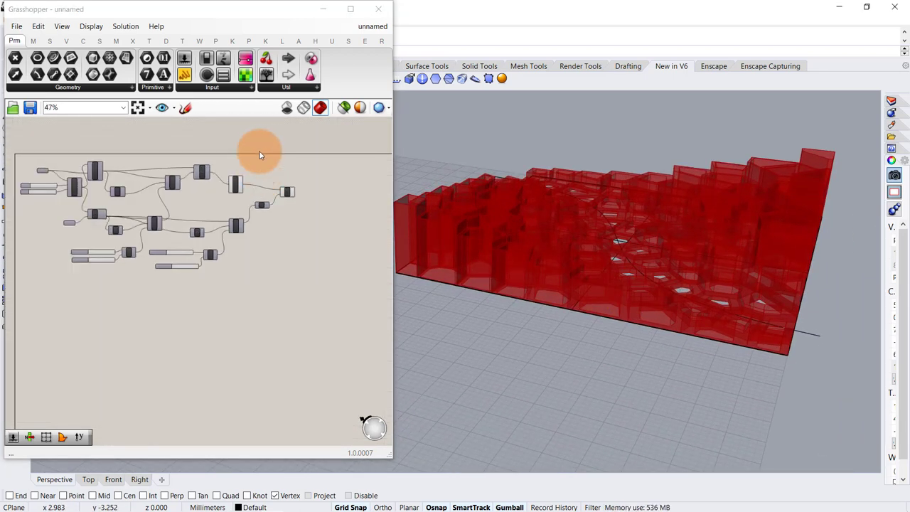
{"action": "left_click_drag", "start_coordinate": [259, 154], "coordinate": [18, 310]}
{"action": "middle_click", "coordinate": [153, 310]}
{"action": "left_click", "coordinate": [193, 273]}
{"action": "left_click", "coordinate": [336, 257]}
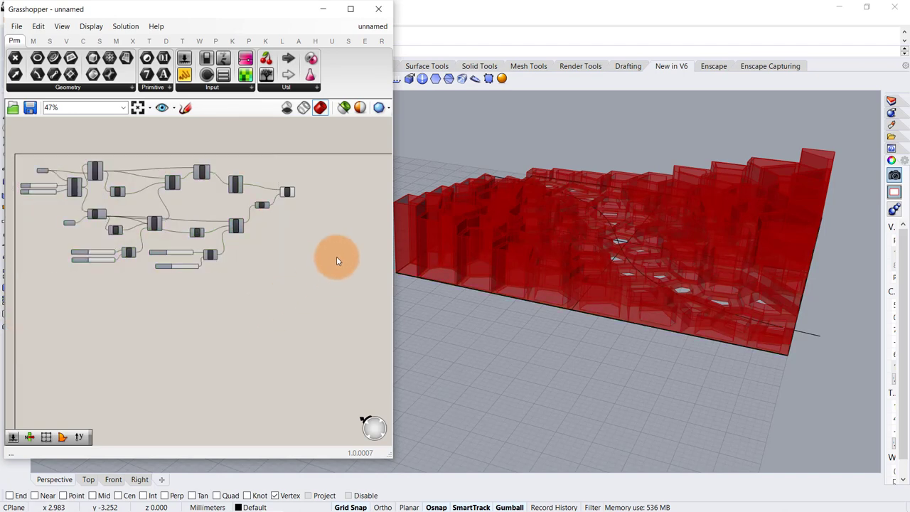
Add a Custom Preview component and connect the Extrude output to its geometry input.
{"action": "scroll", "coordinate": [335, 186], "scroll_direction": "up", "scroll_amount": 5}
{"action": "scroll", "coordinate": [261, 210], "scroll_direction": "up", "scroll_amount": 2}
{"action": "double_click", "coordinate": [263, 210]}
{"action": "type", "text": "CUST"}
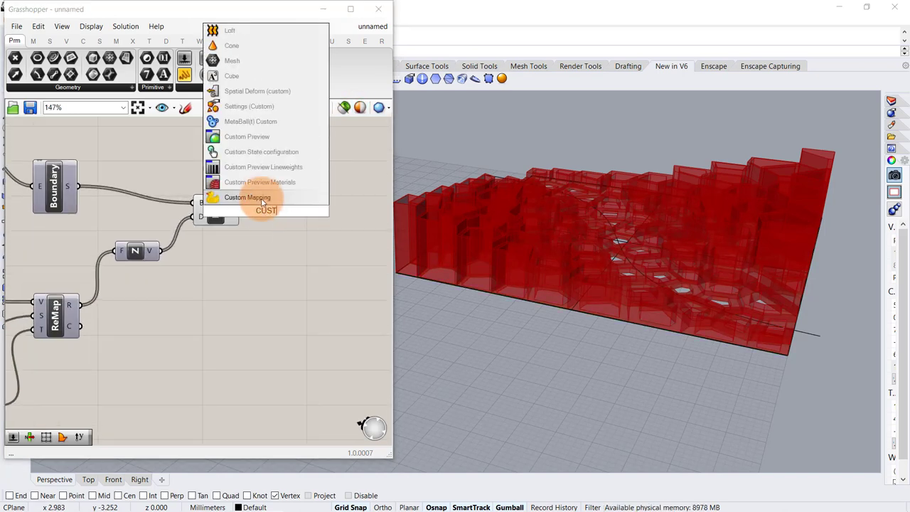
{"action": "left_click", "coordinate": [247, 137]}
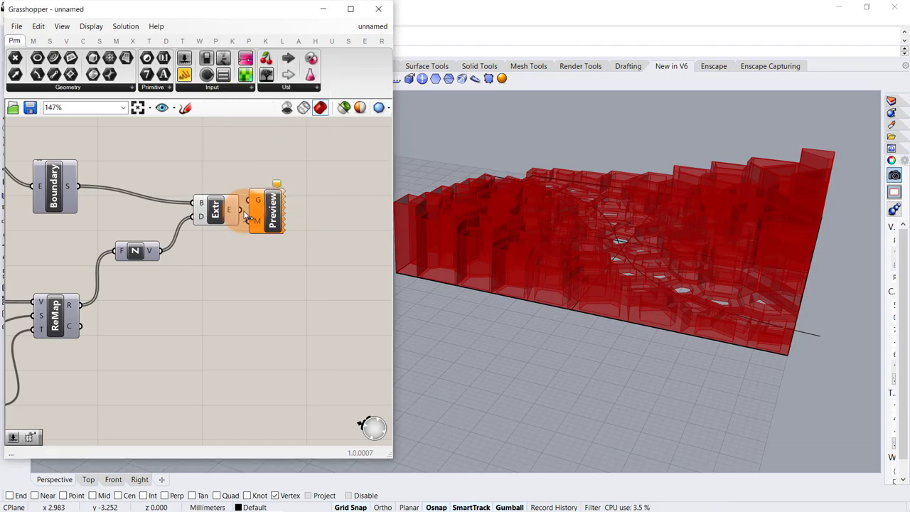
{"action": "left_click_drag", "start_coordinate": [240, 210], "coordinate": [259, 213]}
{"action": "right_click_drag", "start_coordinate": [625, 270], "coordinate": [557, 275]}
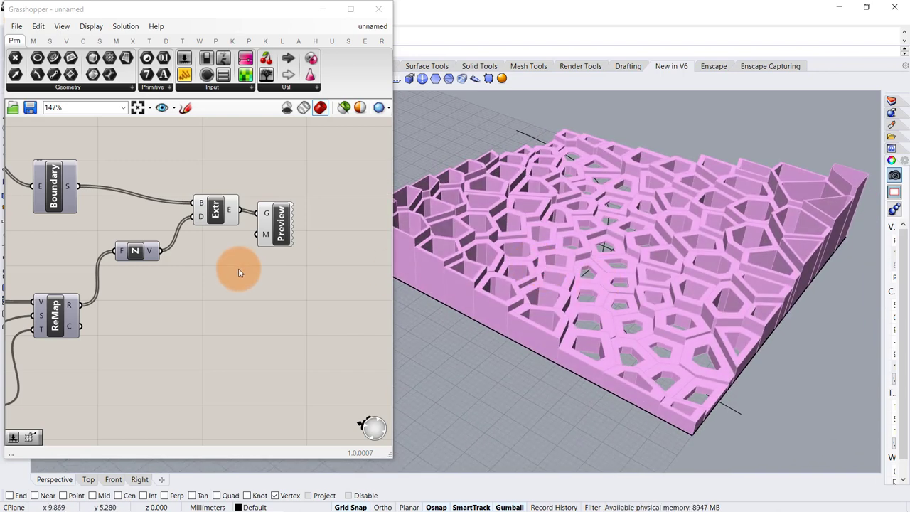
Set the extrusion height domain to start at 0.28 and end at 23.
{"action": "scroll", "coordinate": [238, 269], "scroll_direction": "down", "scroll_amount": 2}
{"action": "scroll", "coordinate": [163, 266], "scroll_direction": "down", "scroll_amount": 2}
{"action": "right_click_drag", "start_coordinate": [152, 267], "coordinate": [237, 213]}
{"action": "scroll", "coordinate": [128, 262], "scroll_direction": "up", "scroll_amount": 7}
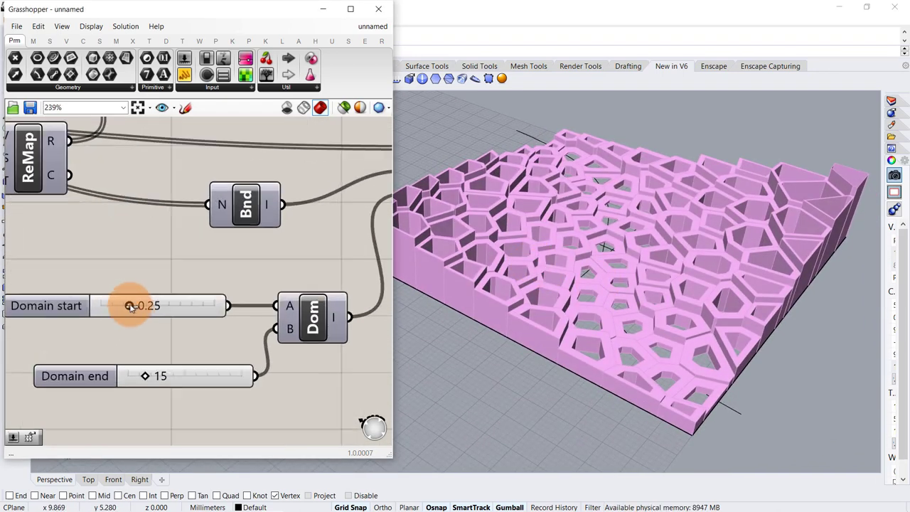
{"action": "left_click_drag", "start_coordinate": [143, 379], "coordinate": [156, 337]}
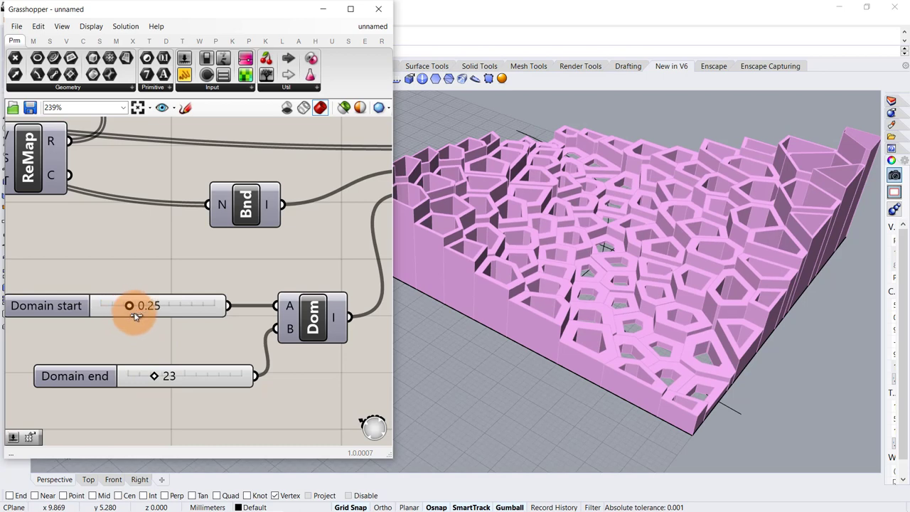
Connect the Area component's area output to the second Bounds and to the value input of the second Remap Numbers.
{"action": "scroll", "coordinate": [177, 333], "scroll_direction": "down", "scroll_amount": 5}
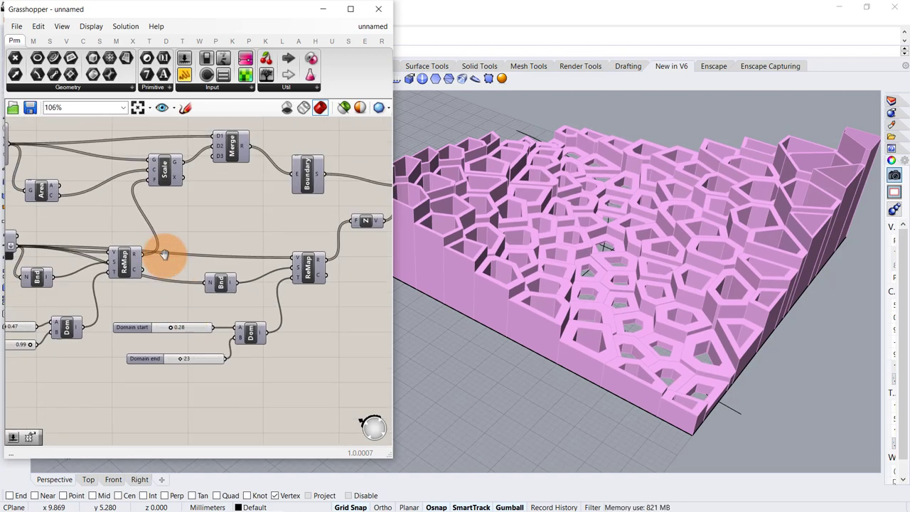
{"action": "left_click_drag", "start_coordinate": [58, 189], "coordinate": [207, 282]}
{"action": "left_click_drag", "start_coordinate": [98, 193], "coordinate": [294, 245]}
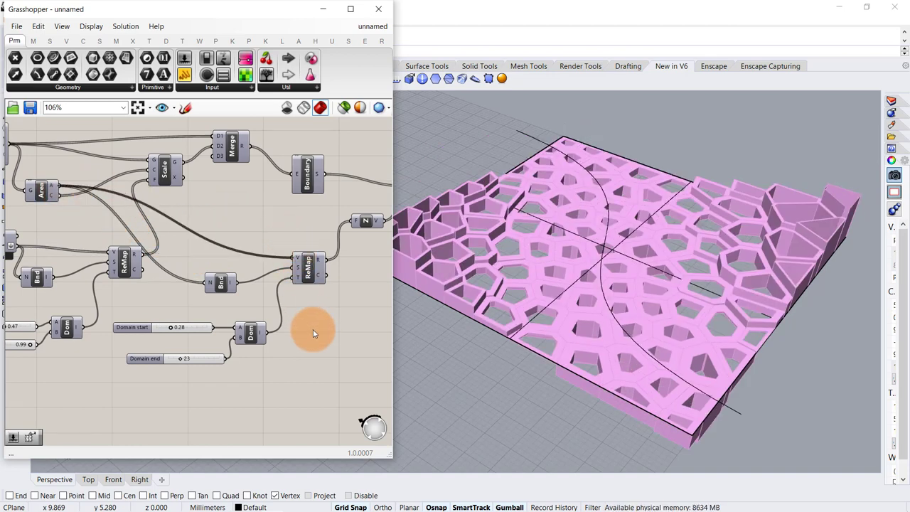
{"action": "right_click_drag", "start_coordinate": [498, 325], "coordinate": [627, 285]}
Set the extrusion height domain to start at 0.51 and end at 15.
{"action": "scroll", "coordinate": [105, 325], "scroll_direction": "up", "scroll_amount": 4}
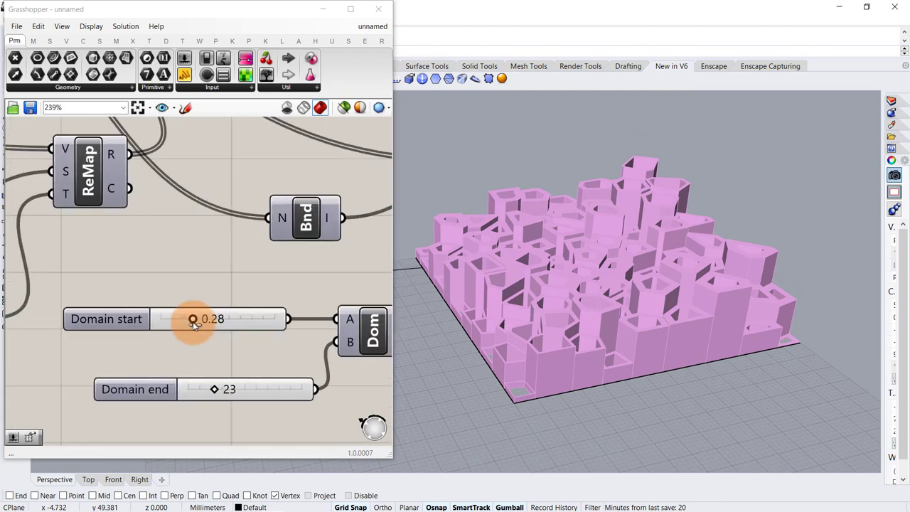
{"action": "mouse_move", "coordinate": [193, 319]}
{"action": "left_mouse_down"}
{"action": "mouse_move", "coordinate": [178, 325]}
{"action": "mouse_move", "coordinate": [194, 322]}
{"action": "left_mouse_up"}
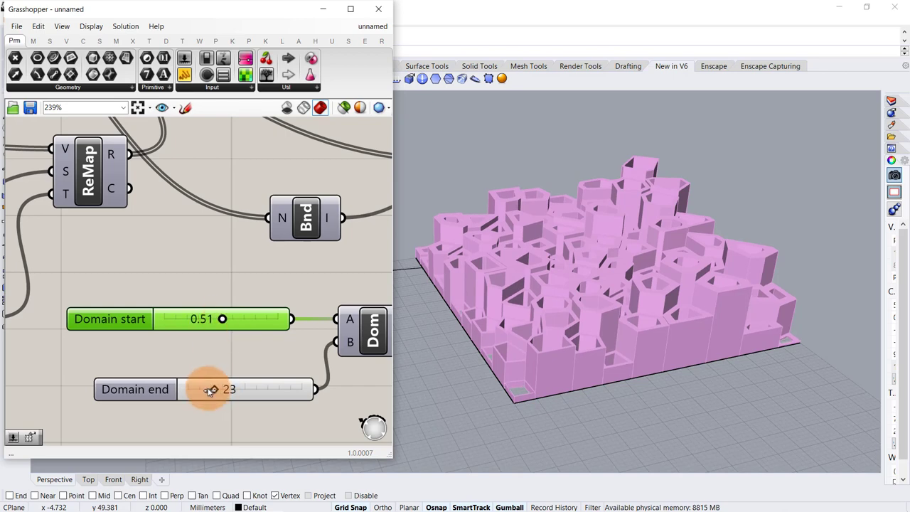
{"action": "left_click_drag", "start_coordinate": [211, 390], "coordinate": [205, 391]}
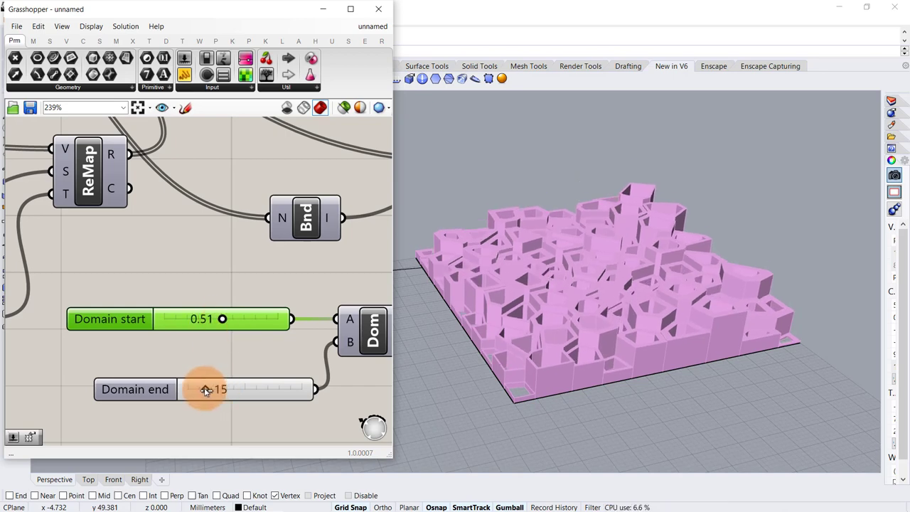
{"action": "right_click_drag", "start_coordinate": [610, 285], "coordinate": [619, 313]}
{"action": "left_click", "coordinate": [175, 264]}
Bake the Extrude result onto the Default layer with grouping enabled.
{"action": "scroll", "coordinate": [174, 264], "scroll_direction": "down", "scroll_amount": 5}
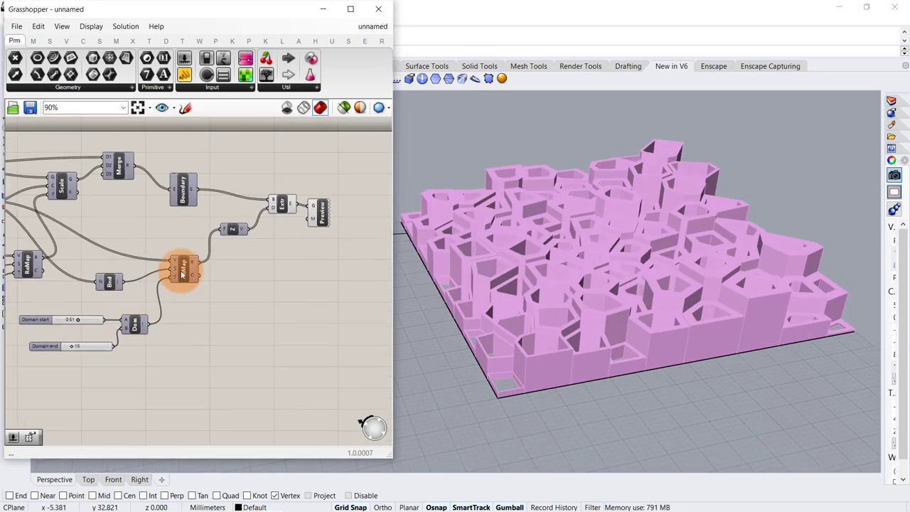
{"action": "scroll", "coordinate": [294, 205], "scroll_direction": "up", "scroll_amount": 4}
{"action": "right_click", "coordinate": [277, 204]}
{"action": "left_click", "coordinate": [298, 250]}
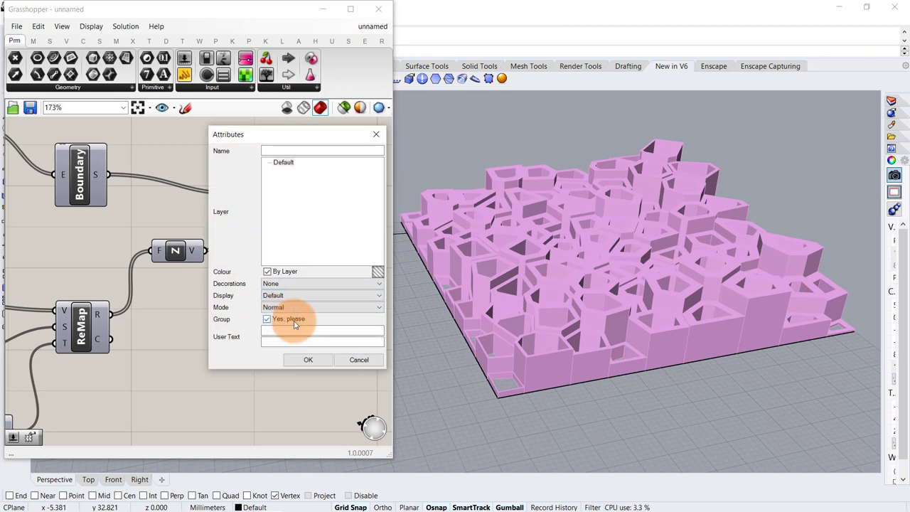
{"action": "left_click", "coordinate": [301, 361]}
Delete the Custom Preview component and turn off the Extrude component's preview.
{"action": "left_click", "coordinate": [329, 223]}
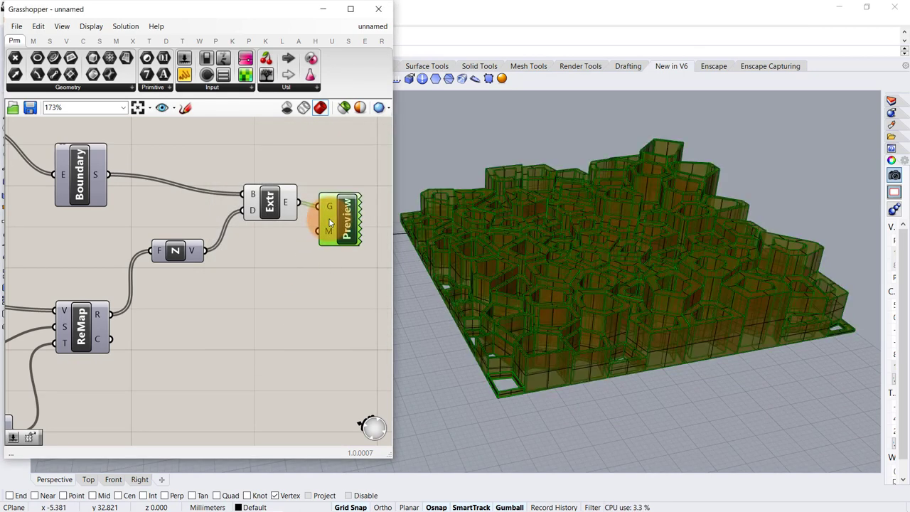
{"action": "key", "text": "Delete"}
{"action": "left_click", "coordinate": [270, 202]}
{"action": "middle_click", "coordinate": [276, 259]}
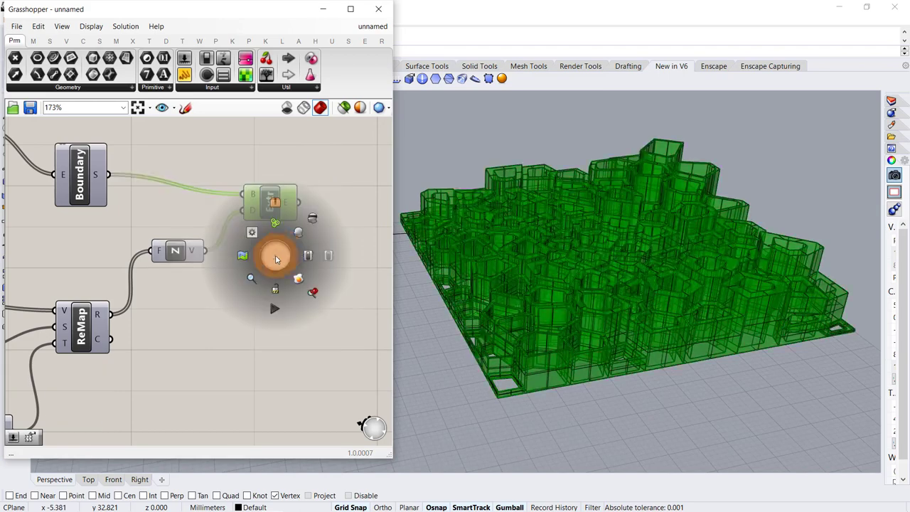
{"action": "left_click", "coordinate": [310, 225]}
Minimise Grasshopper and set Rhino's Perspective viewport to the Rendered display mode.
{"action": "left_click", "coordinate": [323, 14]}
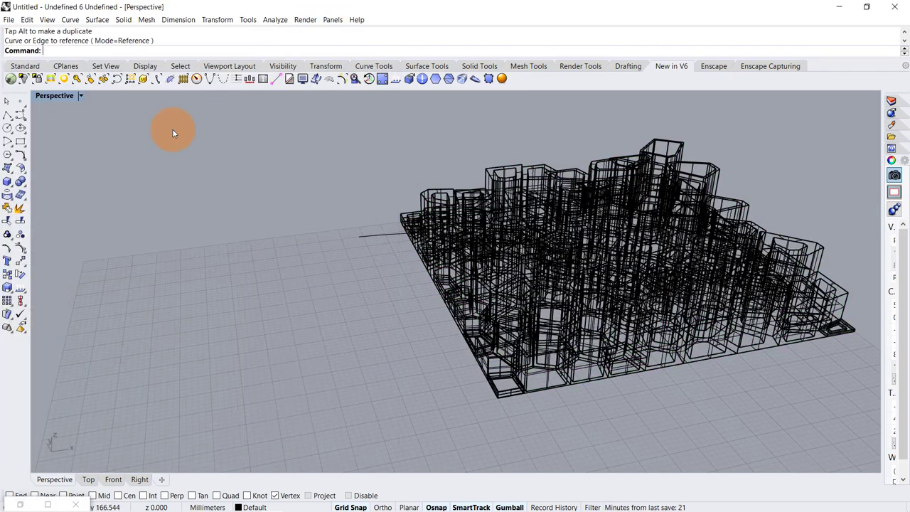
{"action": "left_click", "coordinate": [81, 96]}
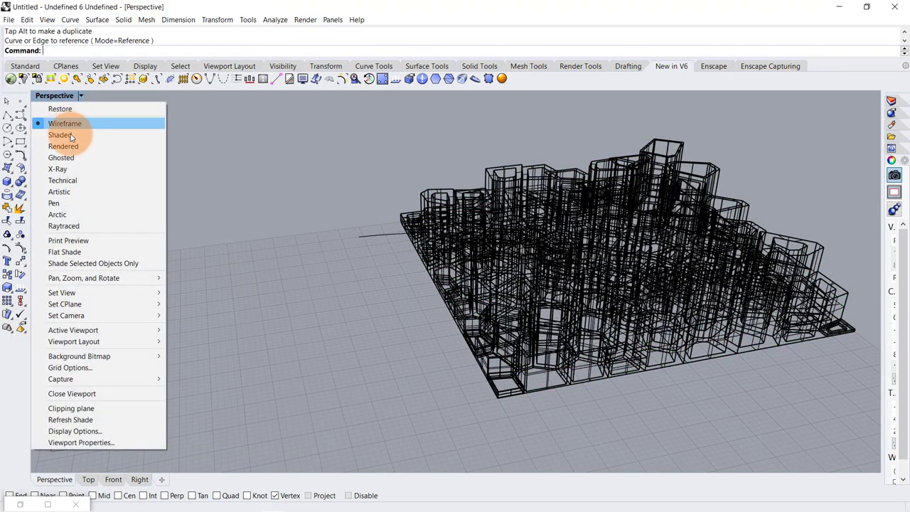
{"action": "left_click", "coordinate": [65, 147]}
{"action": "right_click_drag", "start_coordinate": [462, 250], "coordinate": [412, 251], "text": "shift"}
{"action": "scroll", "coordinate": [475, 270], "scroll_direction": "up", "scroll_amount": 2}
{"action": "scroll", "coordinate": [412, 251], "scroll_direction": "down", "scroll_amount": 2}
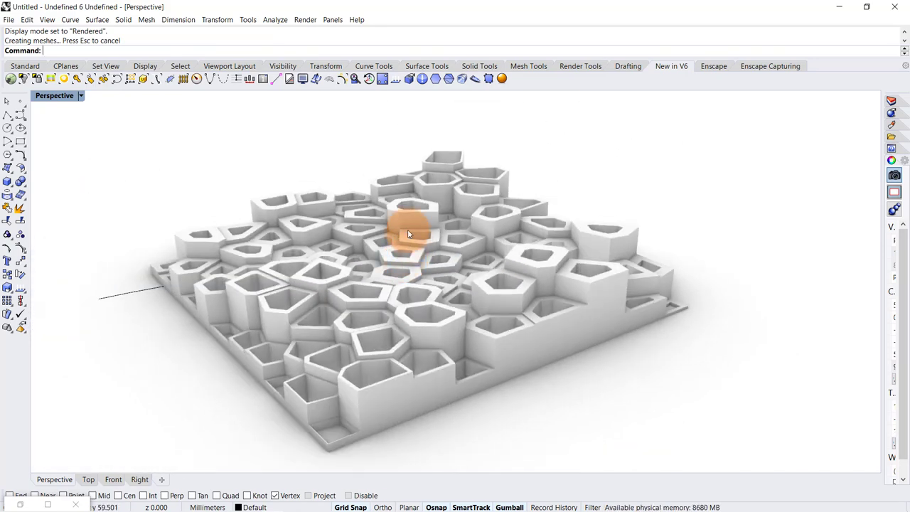
Examine the baked Voronoi structure from several angles and distances.
{"action": "key", "text": "ctrl+a"}
{"action": "left_click", "coordinate": [660, 226]}
{"action": "right_click_drag", "start_coordinate": [648, 266], "coordinate": [449, 229]}
{"action": "scroll", "coordinate": [558, 289], "scroll_direction": "up", "scroll_amount": 4}
{"action": "right_click_drag", "start_coordinate": [558, 292], "coordinate": [473, 290]}
{"action": "scroll", "coordinate": [528, 246], "scroll_direction": "down", "scroll_amount": 6}
{"action": "scroll", "coordinate": [605, 274], "scroll_direction": "up", "scroll_amount": 4}
{"action": "right_click_drag", "start_coordinate": [606, 274], "coordinate": [495, 279]}
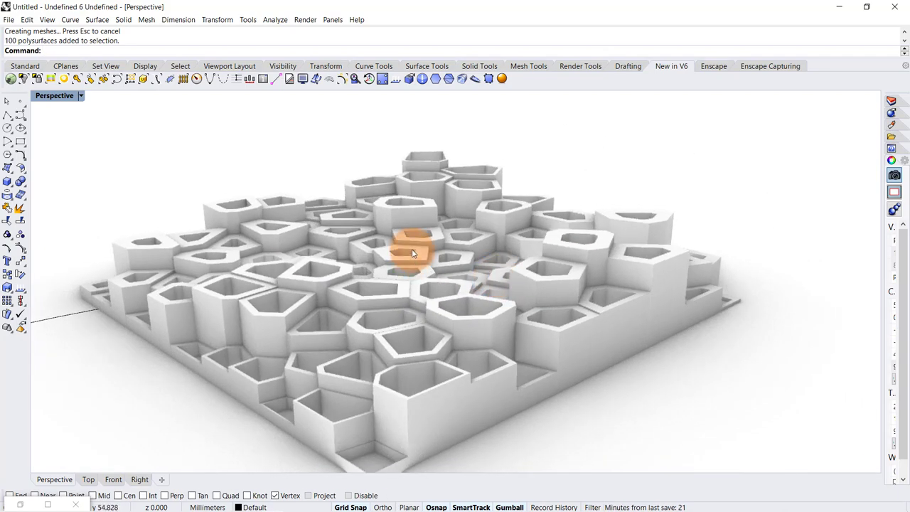
Select all the baked geometry and rotate it upside down so its flat base faces up.
{"action": "key", "text": "ctrl+a"}
{"action": "left_click_drag", "start_coordinate": [393, 288], "coordinate": [412, 244]}
{"action": "left_click", "coordinate": [641, 384]}
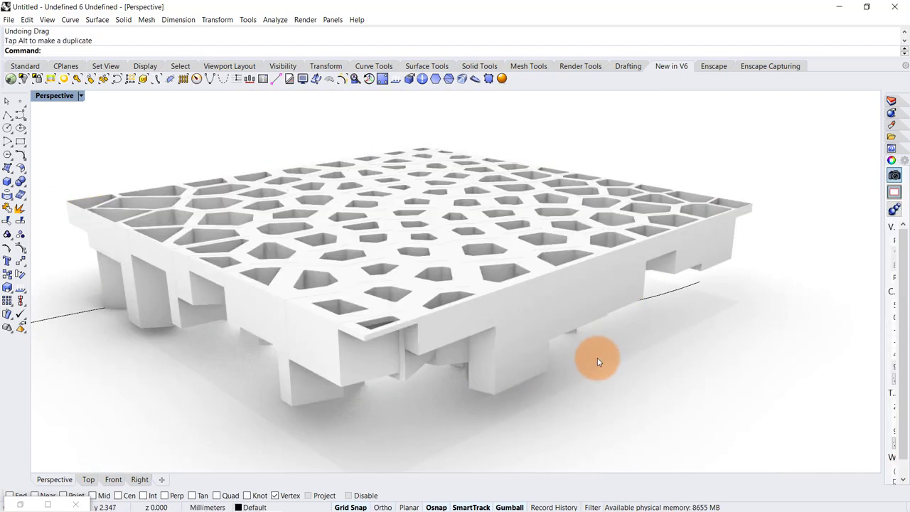
Select the whole flipped structure and move it straight up so it clears the attractor curve.
{"action": "right_click_drag", "start_coordinate": [597, 358], "coordinate": [470, 304]}
{"action": "key", "text": "ctrl+a"}
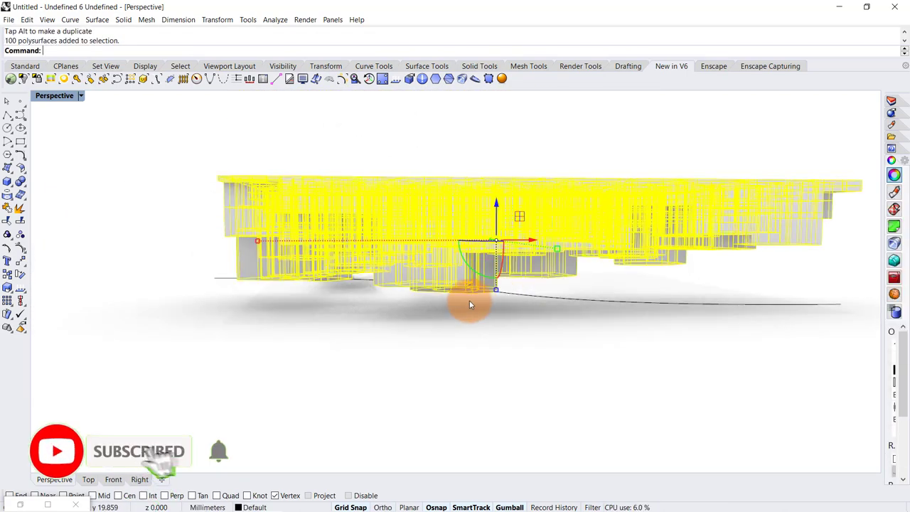
{"action": "scroll", "coordinate": [471, 298], "scroll_direction": "down", "scroll_amount": 3}
{"action": "left_click_drag", "start_coordinate": [485, 229], "coordinate": [485, 183]}
{"action": "scroll", "coordinate": [498, 273], "scroll_direction": "up", "scroll_amount": 4}
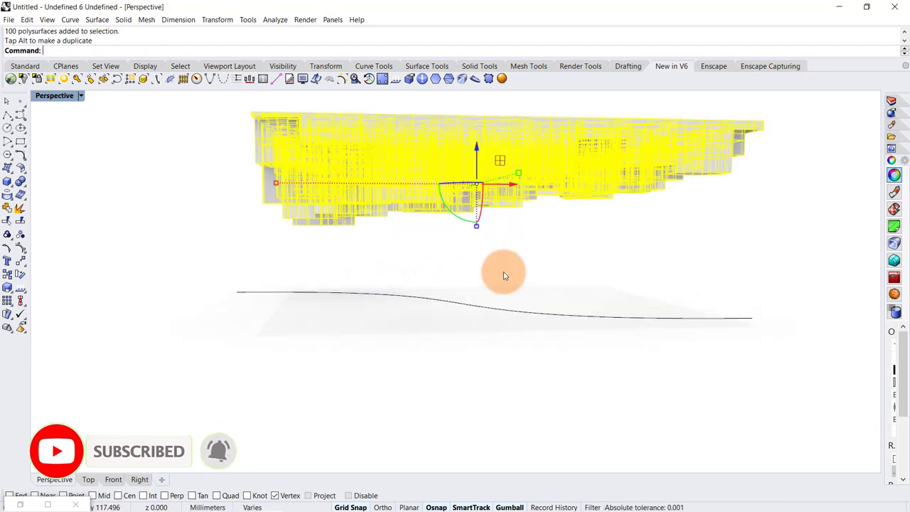